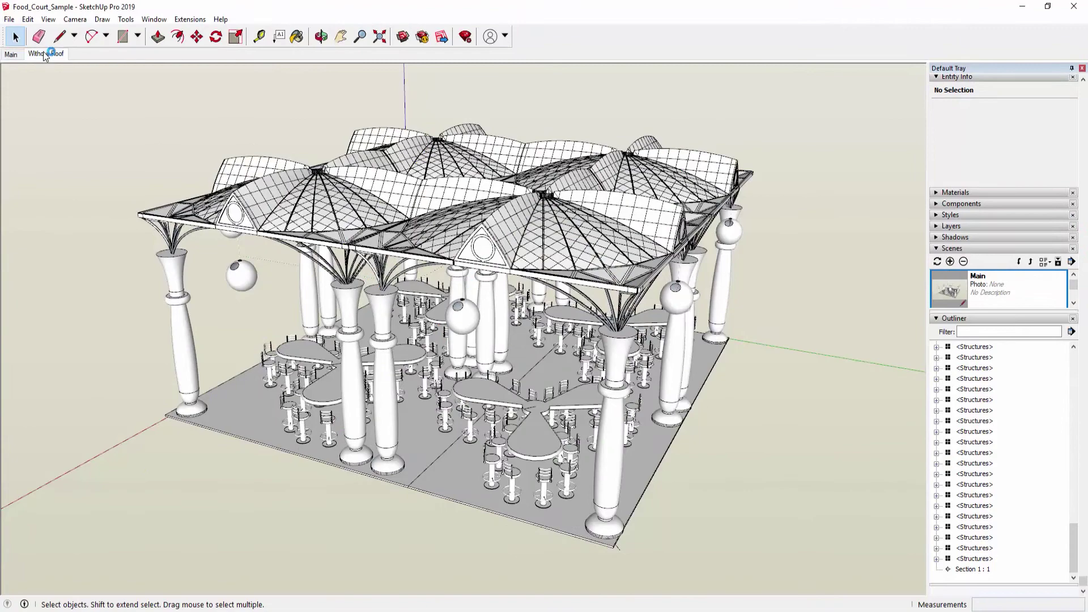
# Preview the Without Roof scene, return to Main, and launch the BIMDeX exporter
pyautogui.click(44, 53)
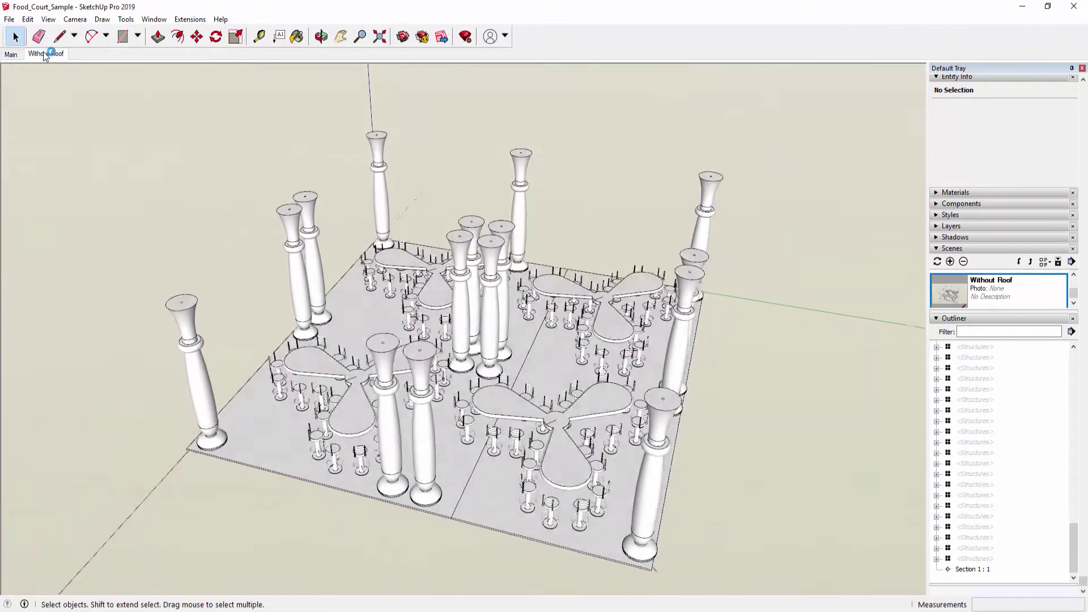
pyautogui.click(11, 54)
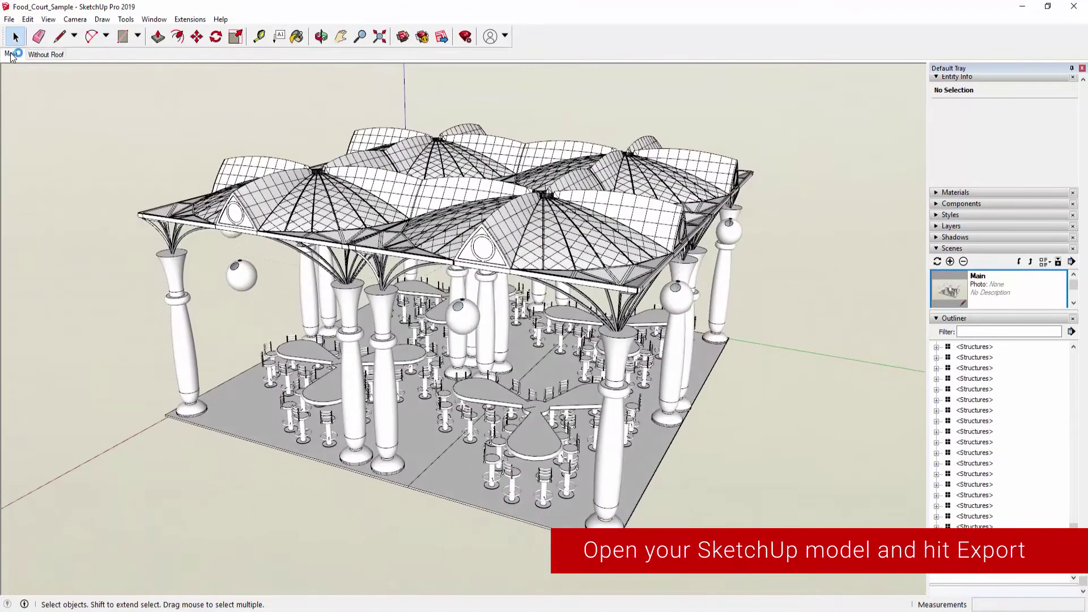
pyautogui.click(193, 19)
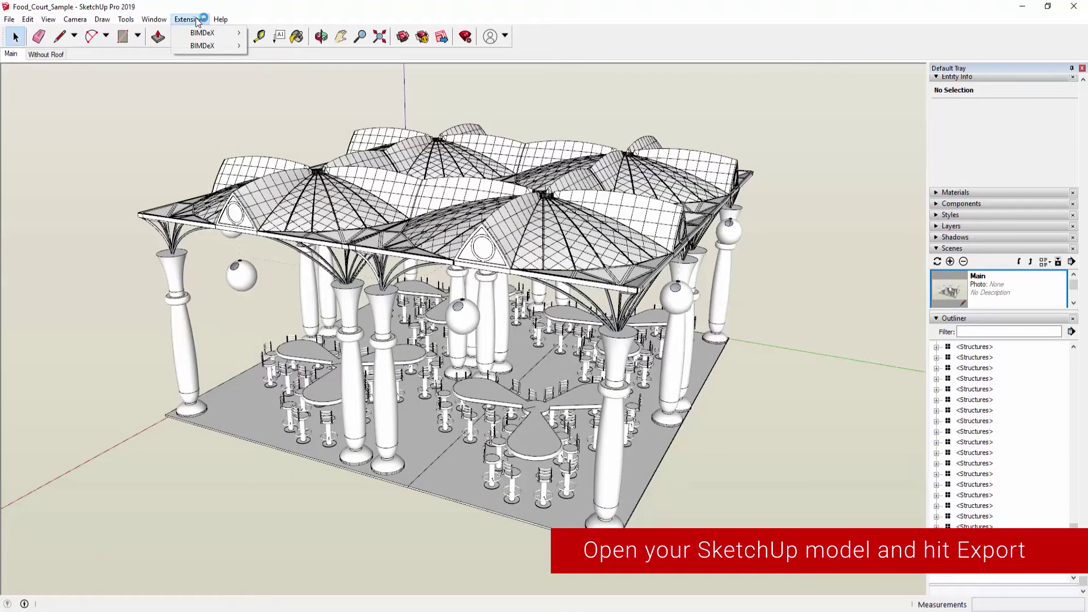
pyautogui.click(272, 33)
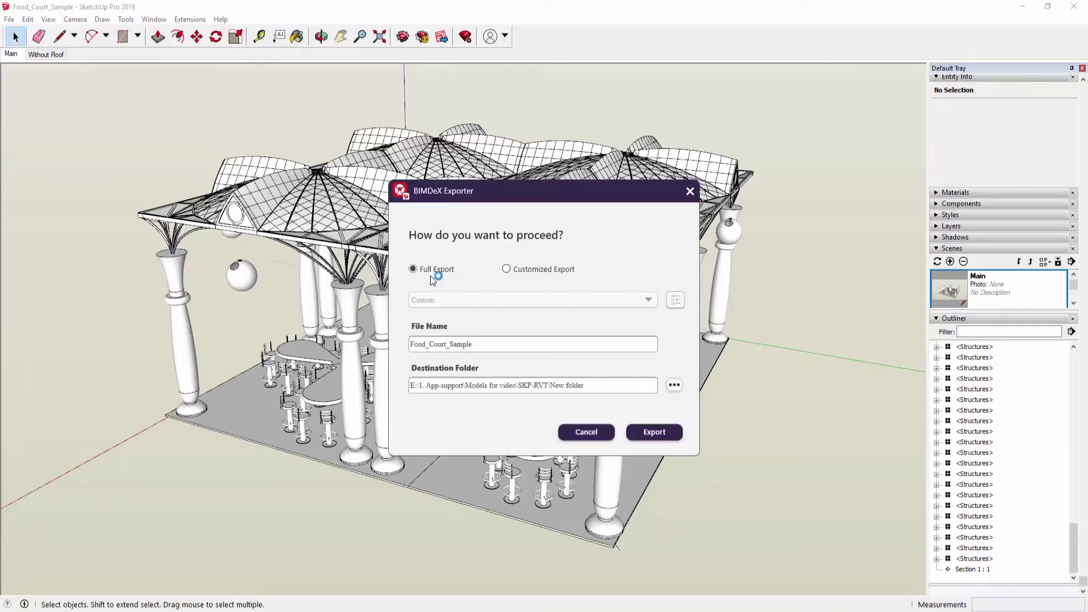
# Set the Food_Court_Sample export to Customized Export and bring up its settings
pyautogui.moveTo(509, 203); pyautogui.dragTo(700, 232)
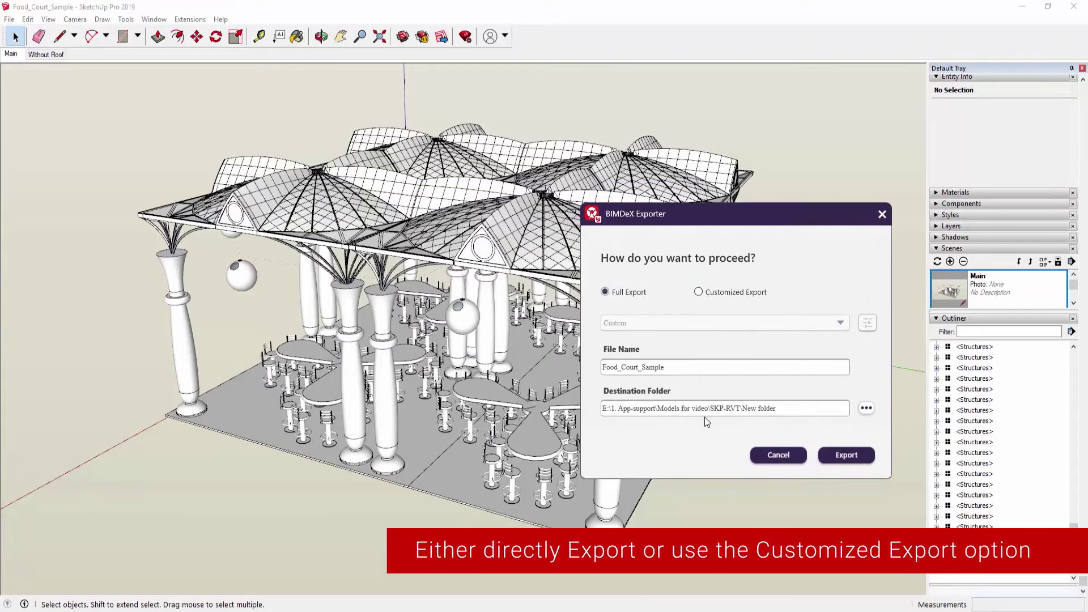
pyautogui.click(698, 292)
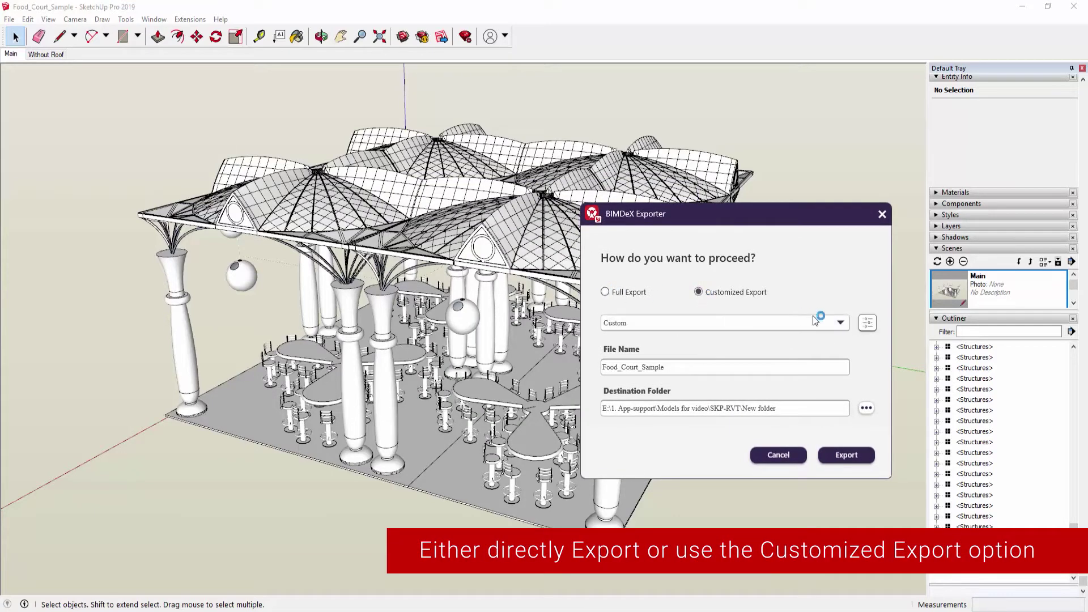
pyautogui.click(867, 323)
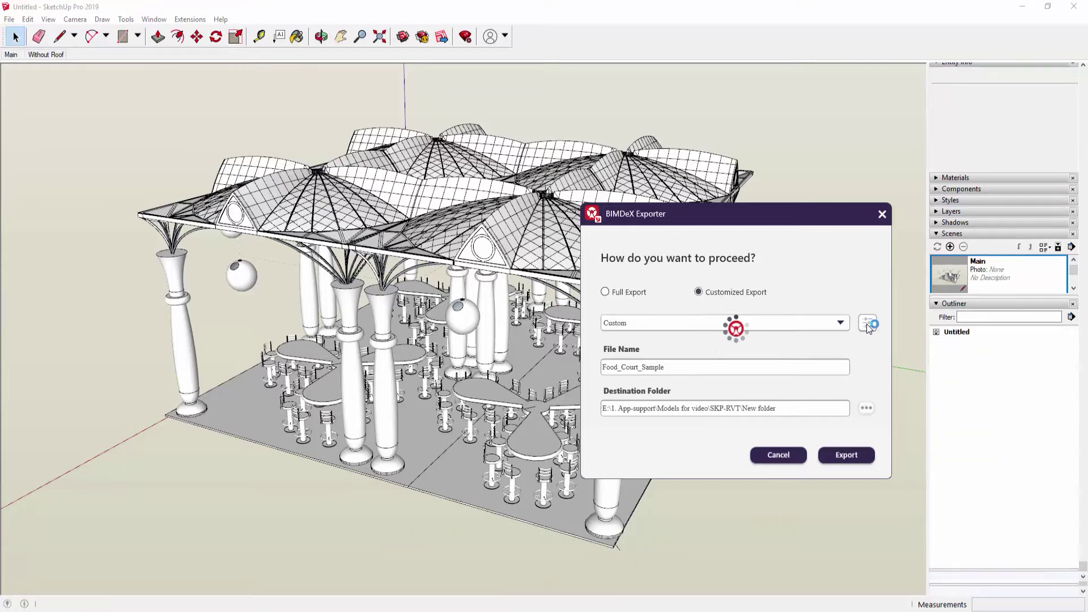
# Make the Custom preset editable and toggle the COLUMN, dim and FormFonts layers off then on
pyautogui.moveTo(554, 178); pyautogui.dragTo(545, 170)
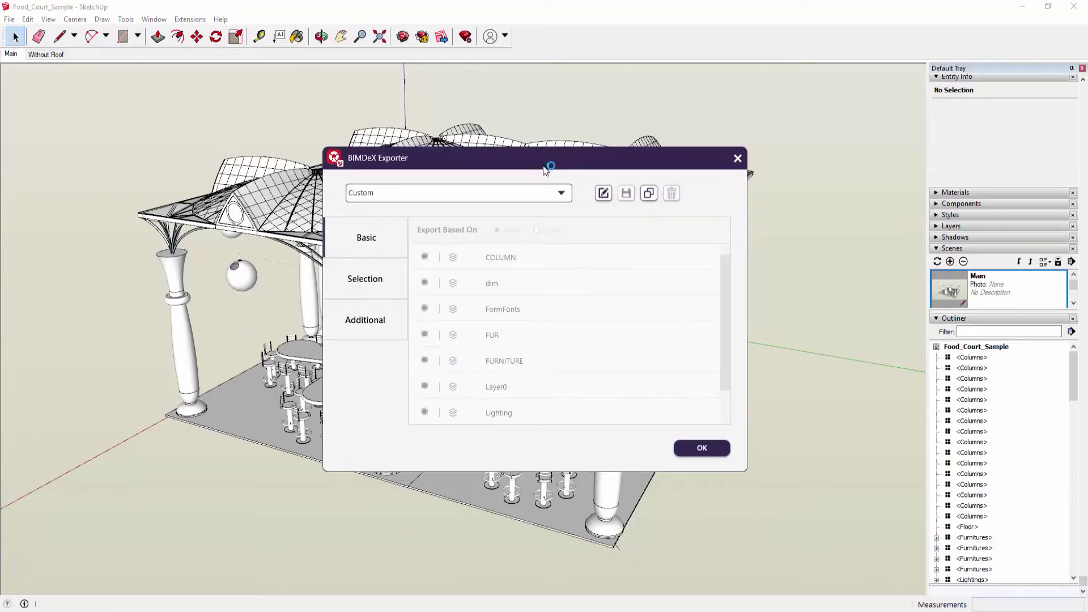
pyautogui.click(605, 194)
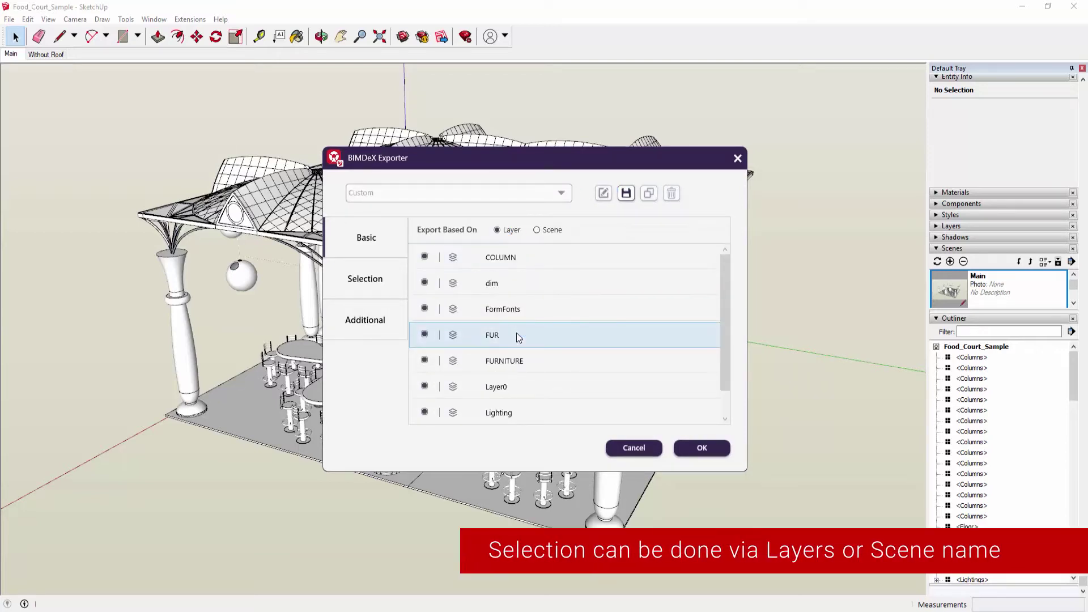
pyautogui.click(429, 272)
pyautogui.click(425, 282)
pyautogui.click(425, 308)
pyautogui.click(426, 334)
pyautogui.click(424, 256)
pyautogui.click(424, 282)
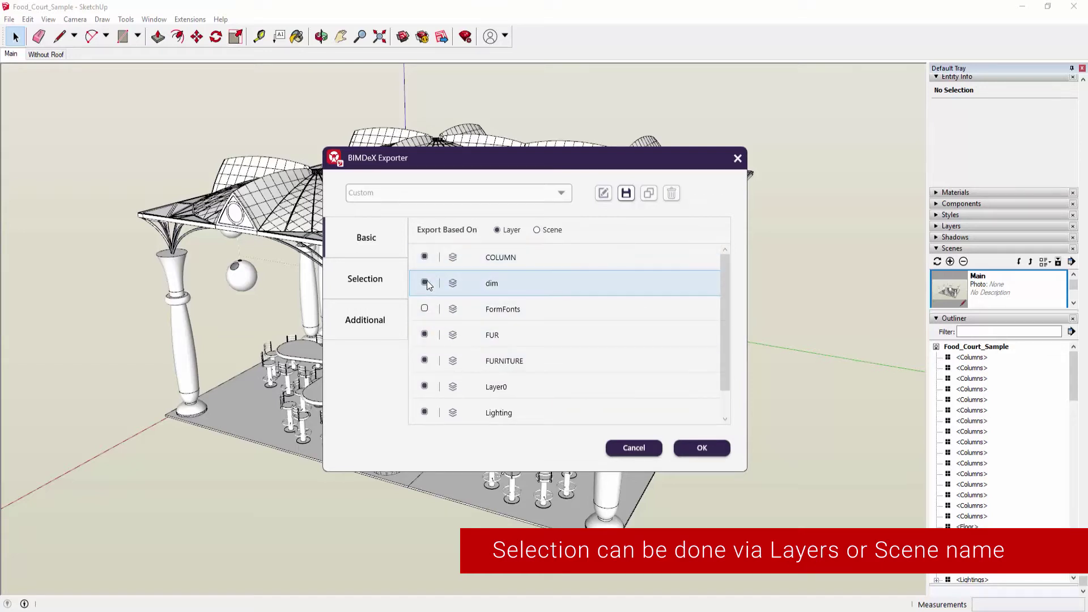
pyautogui.click(425, 308)
# Base the export on scenes and select the Main scene
pyautogui.click(539, 230)
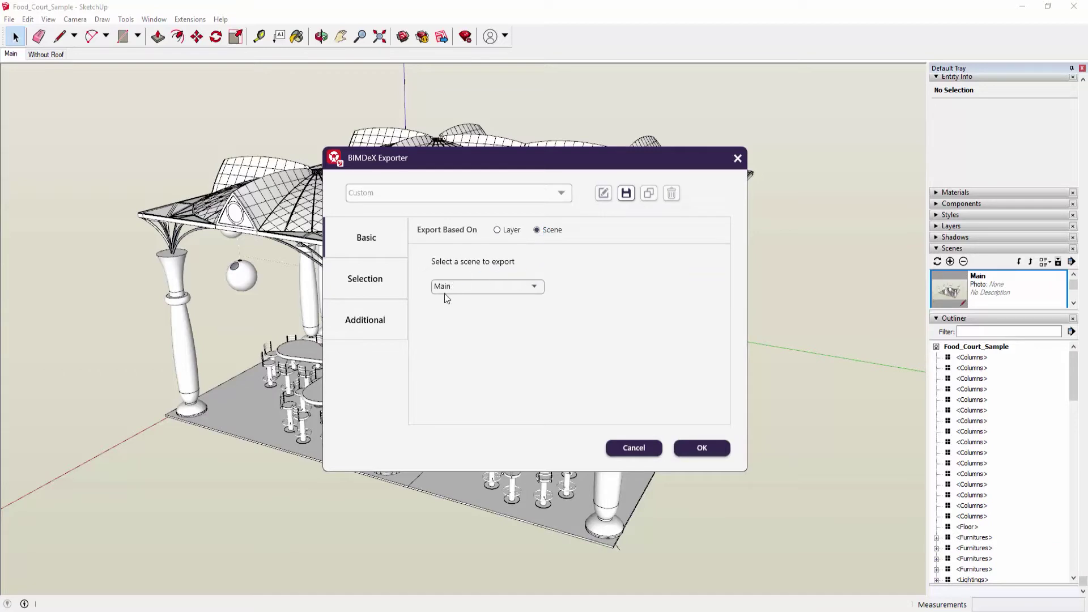
pyautogui.click(538, 284)
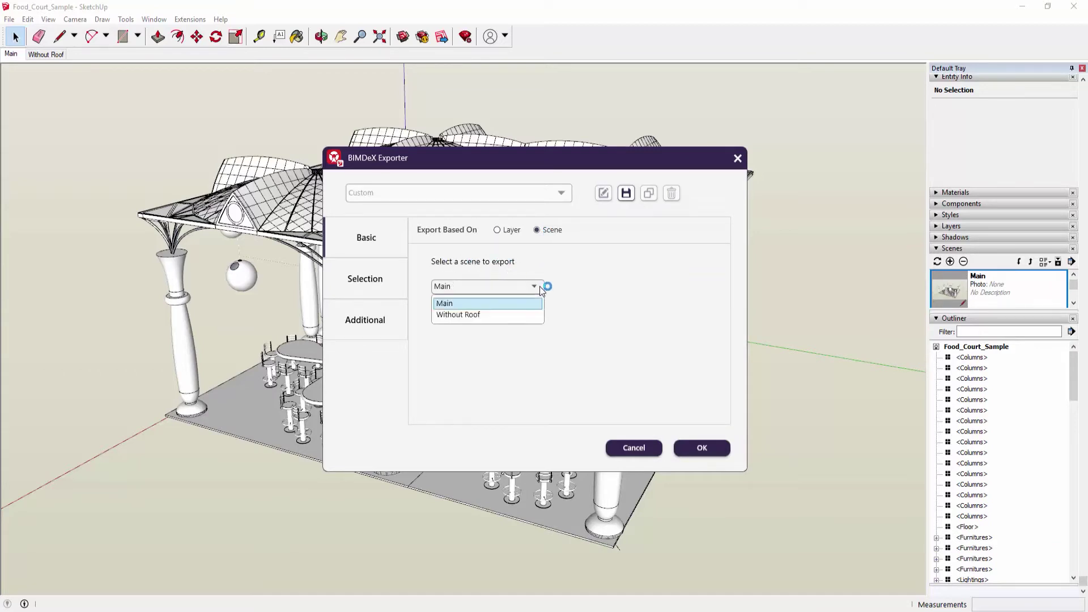
pyautogui.click(462, 315)
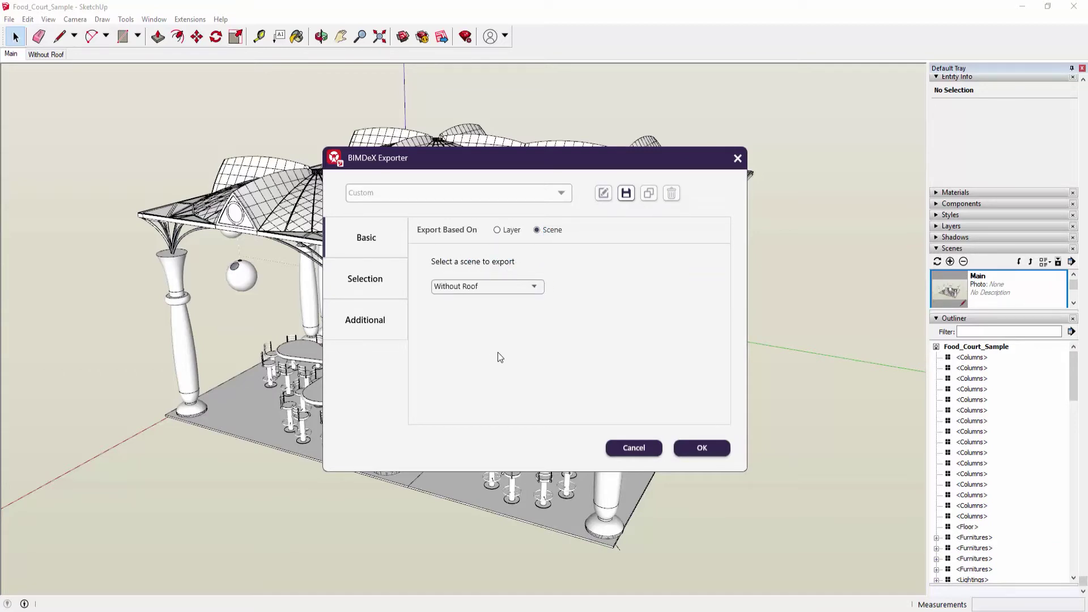
pyautogui.click(532, 290)
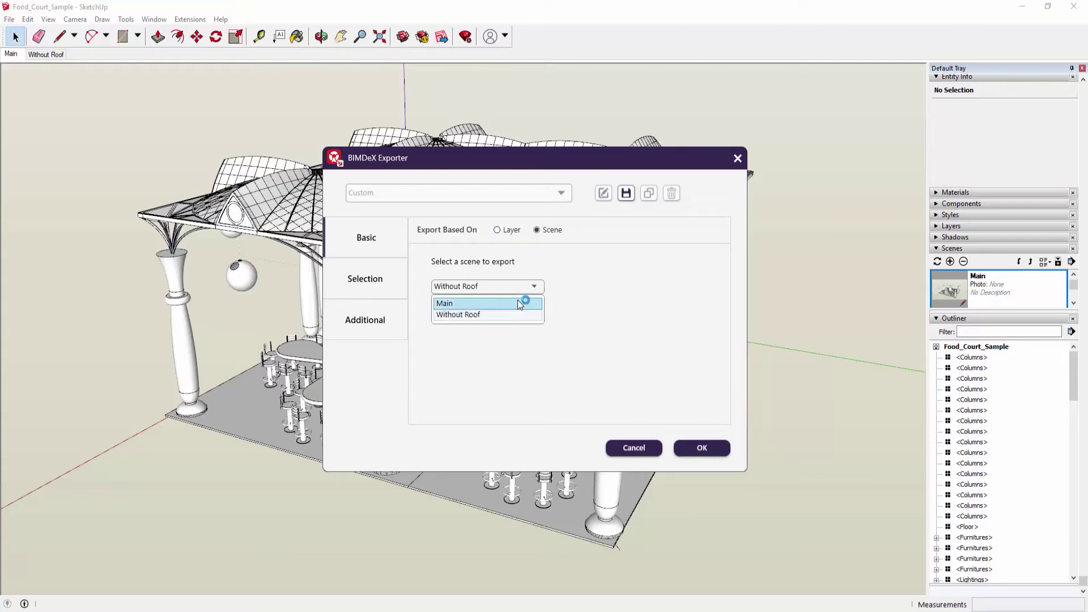
pyautogui.click(519, 301)
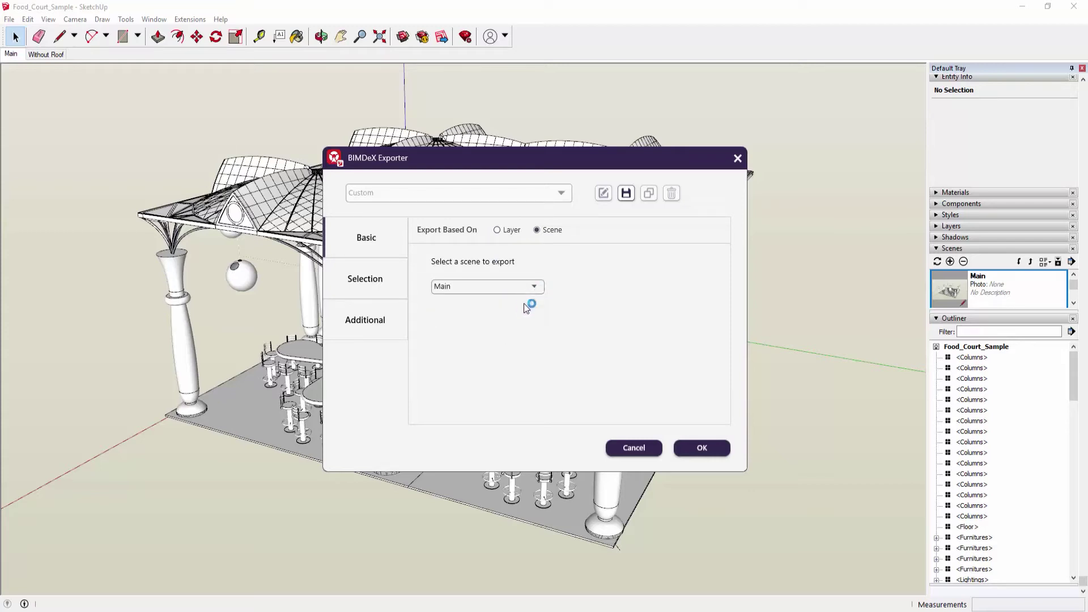
pyautogui.click(389, 278)
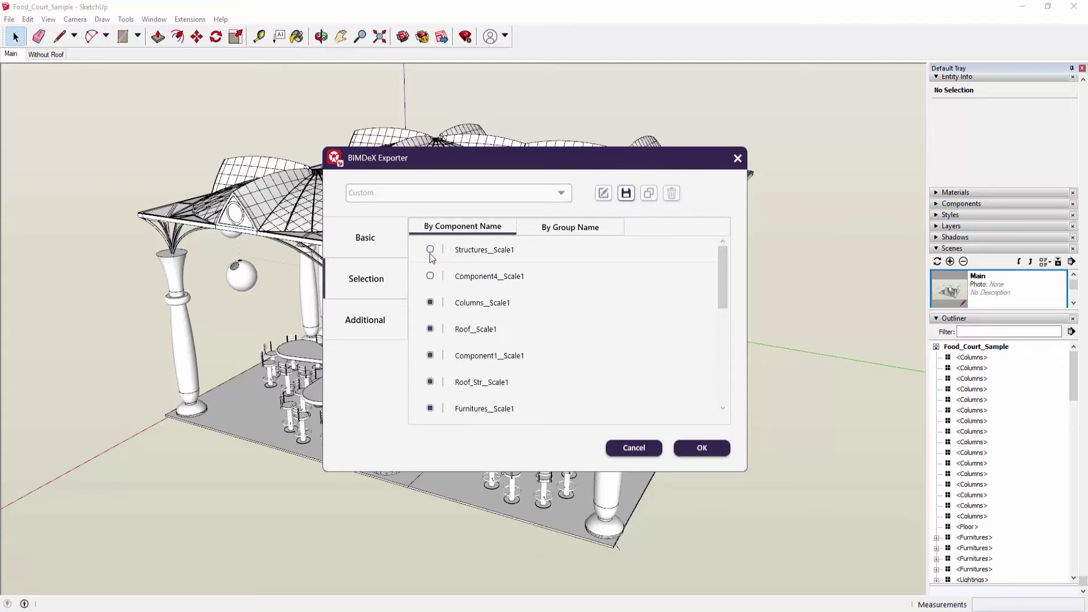
# Keep all components in the export, including Columns, and exclude the Group22 group
pyautogui.click(430, 302)
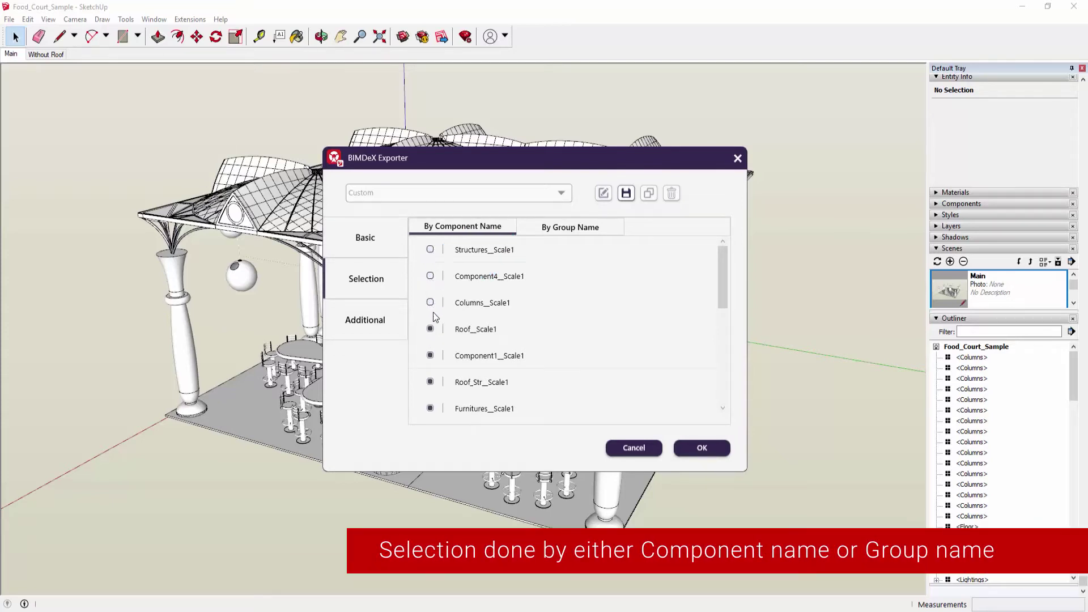
pyautogui.click(430, 250)
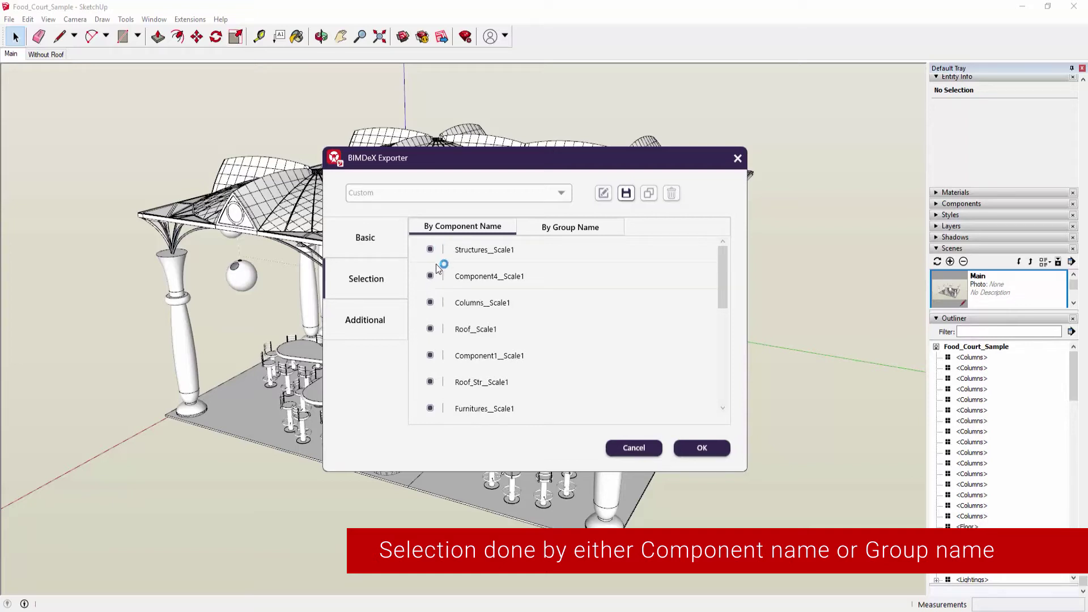
pyautogui.click(569, 232)
pyautogui.scroll(-3, 549, 287)
pyautogui.scroll(3, 549, 287)
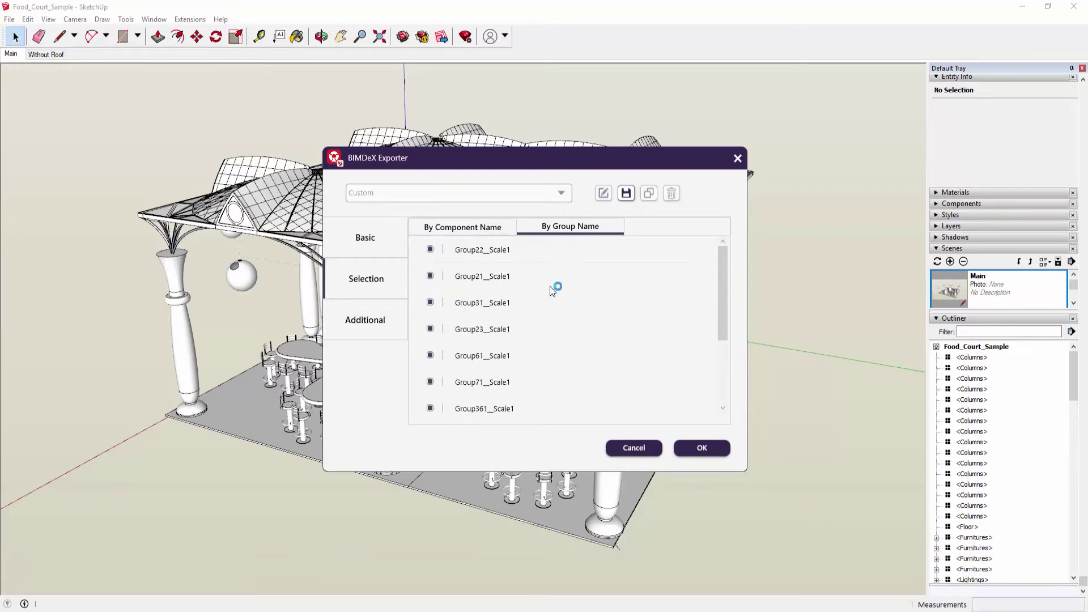
pyautogui.click(430, 250)
# Turn on Group By Layer Name, apply, and save the Custom preset
pyautogui.click(373, 320)
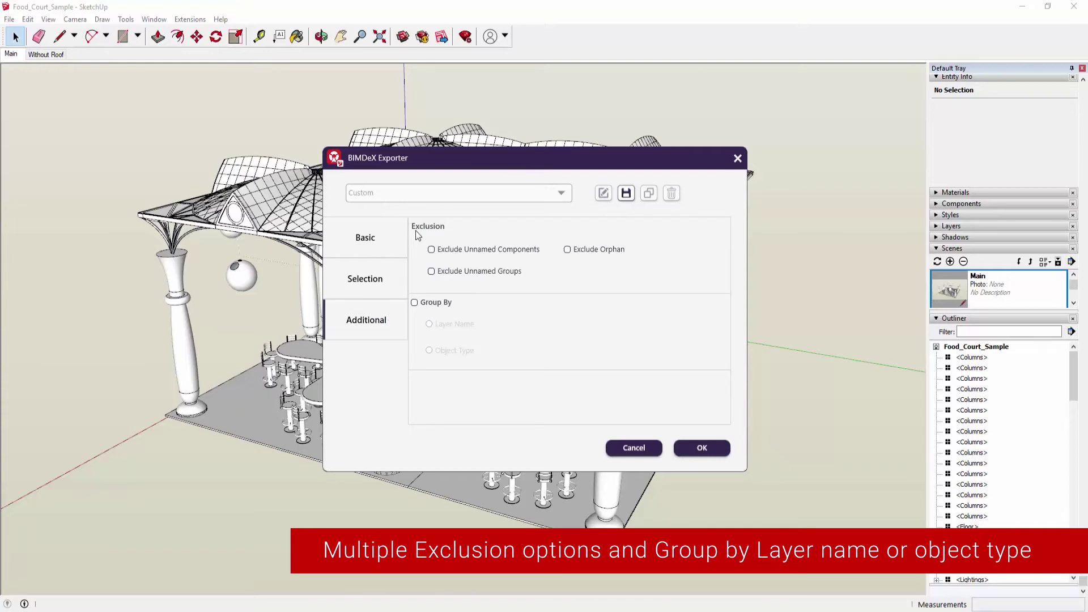
pyautogui.click(414, 304)
pyautogui.click(440, 350)
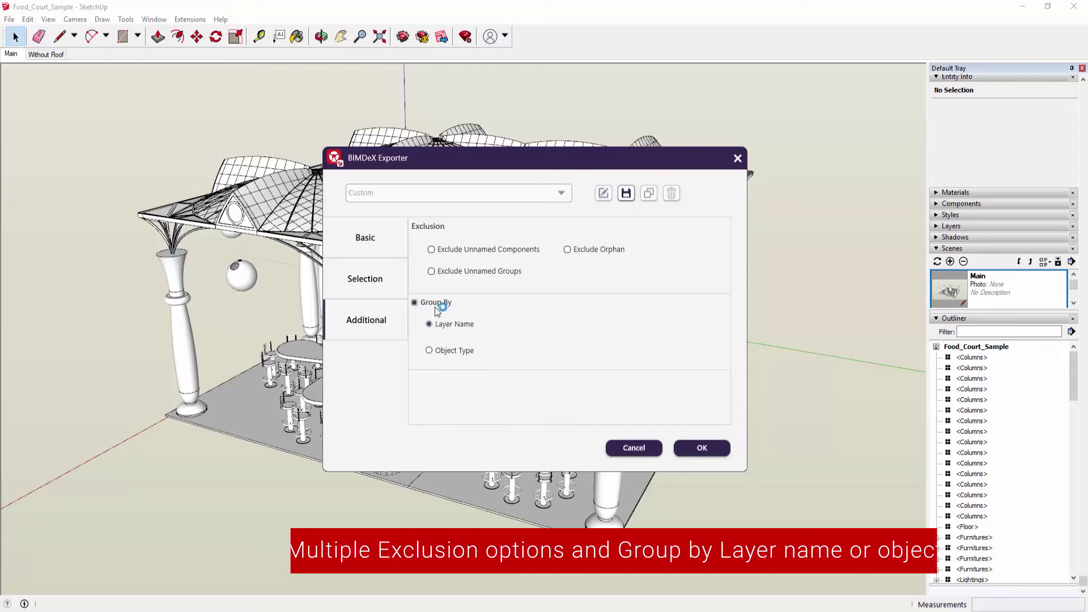
pyautogui.click(709, 447)
pyautogui.click(533, 323)
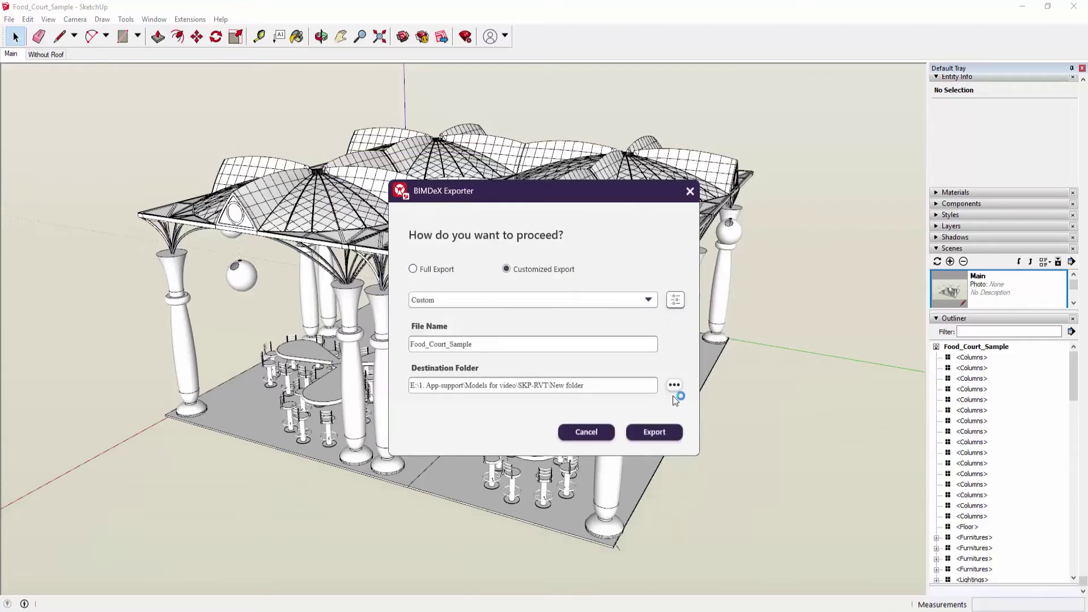
# Export the model into the Desktop\Demo folder and dismiss the completion message
pyautogui.click(674, 386)
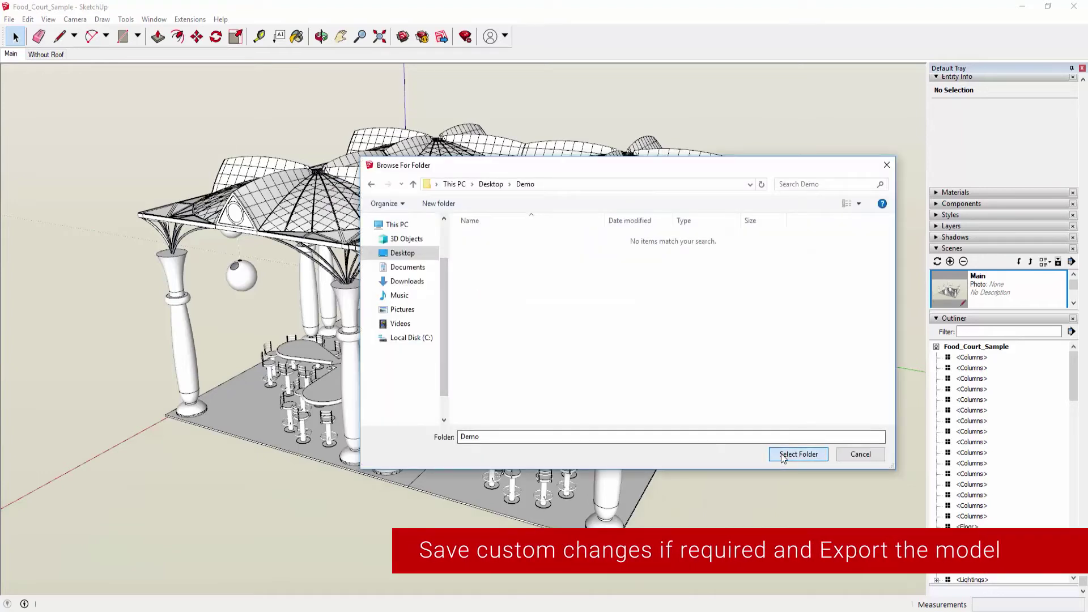
pyautogui.click(782, 452)
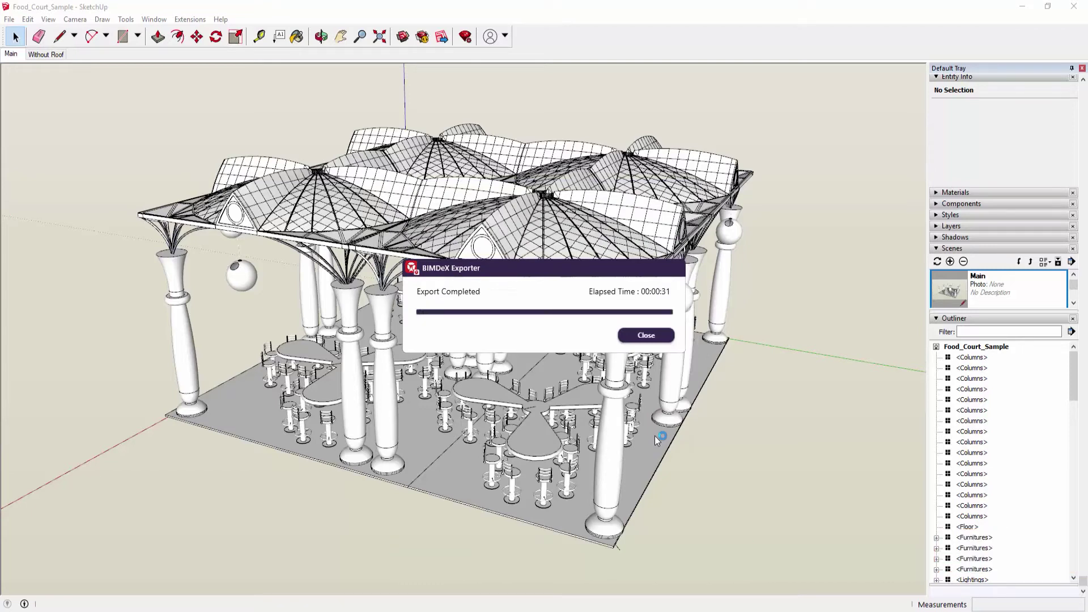
pyautogui.click(647, 336)
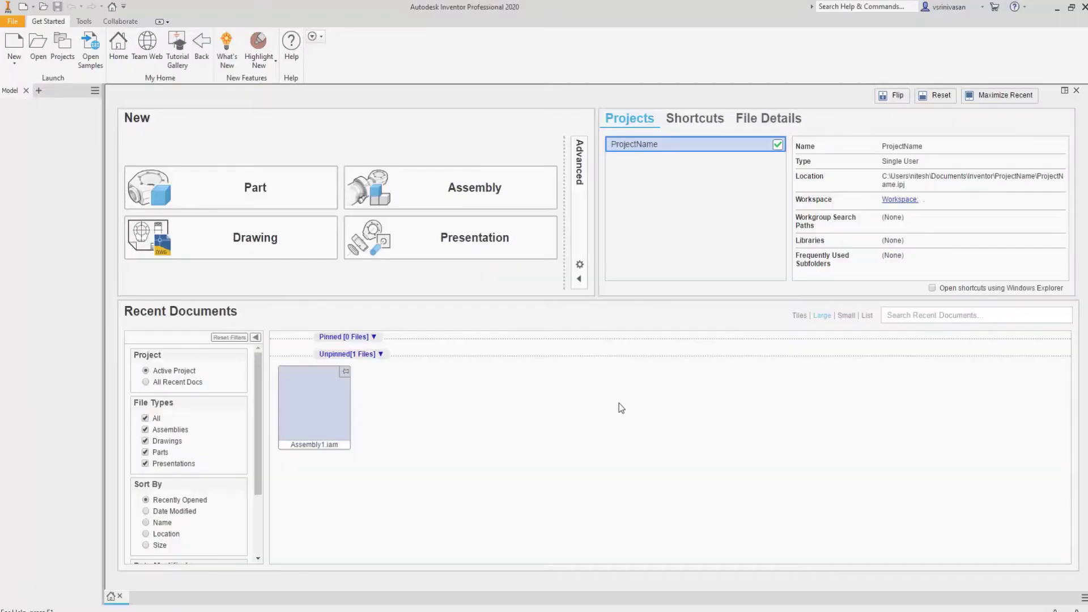
# Create a new assembly saved as Assembly3.iam in Demo and launch the BIMDeX BXF importer
pyautogui.click(419, 194)
pyautogui.hotkey('ctrl', 's')
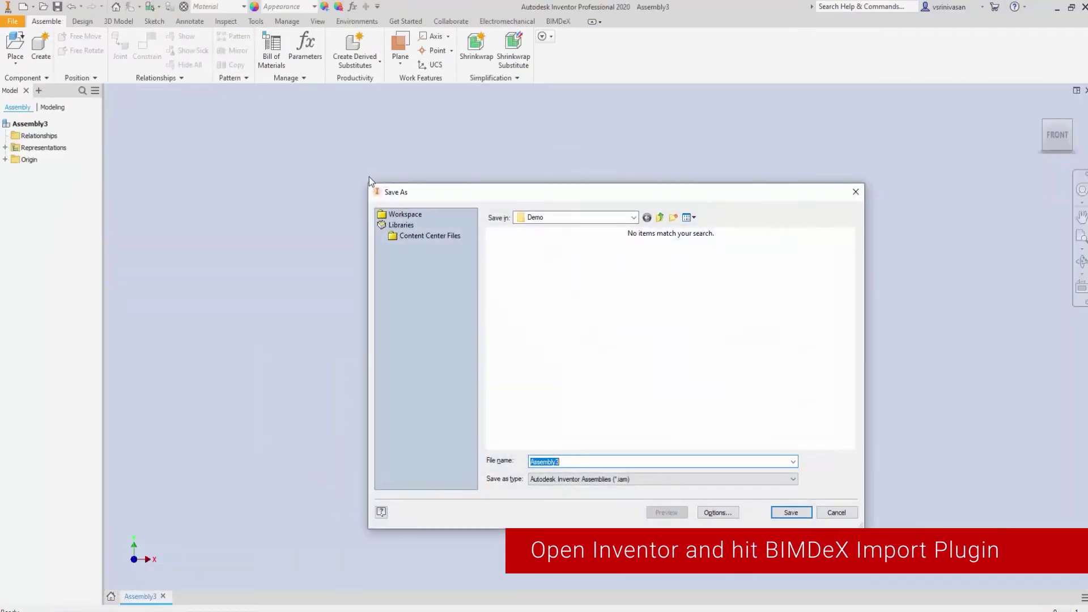
pyautogui.click(790, 511)
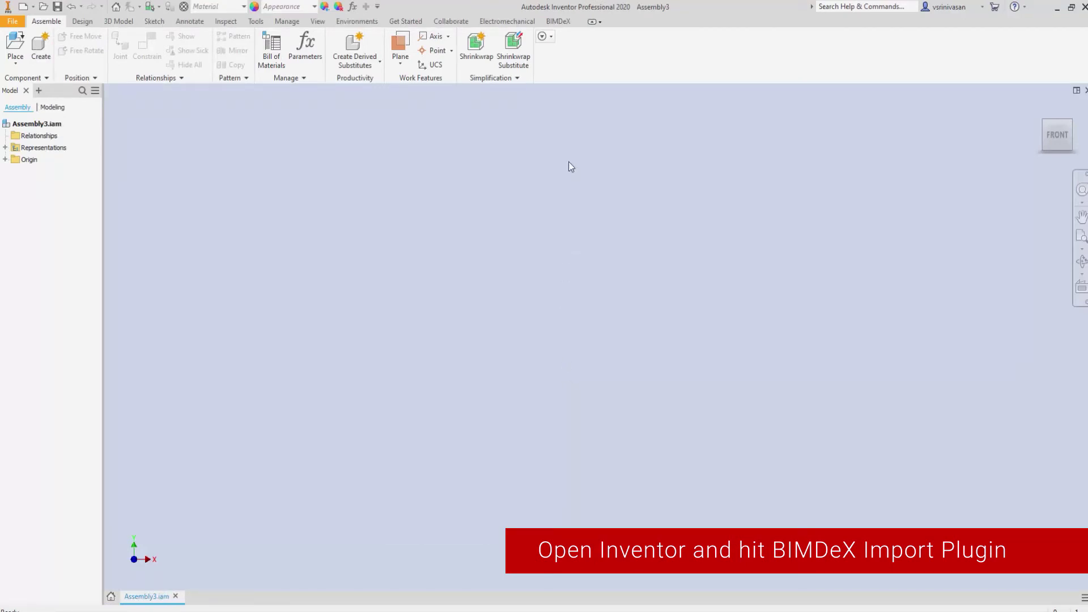
pyautogui.click(558, 22)
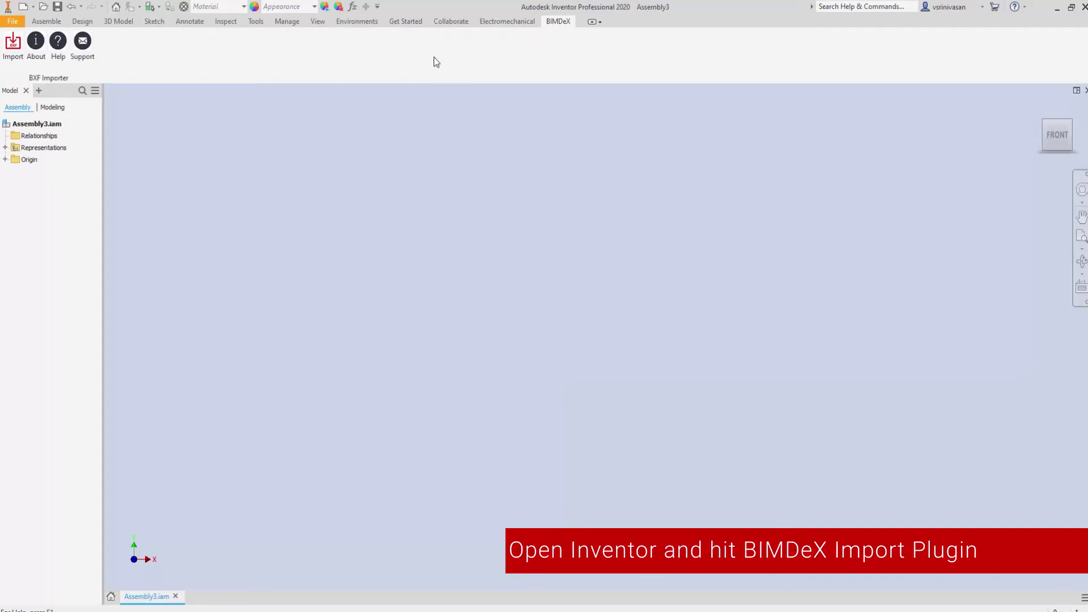
pyautogui.click(14, 51)
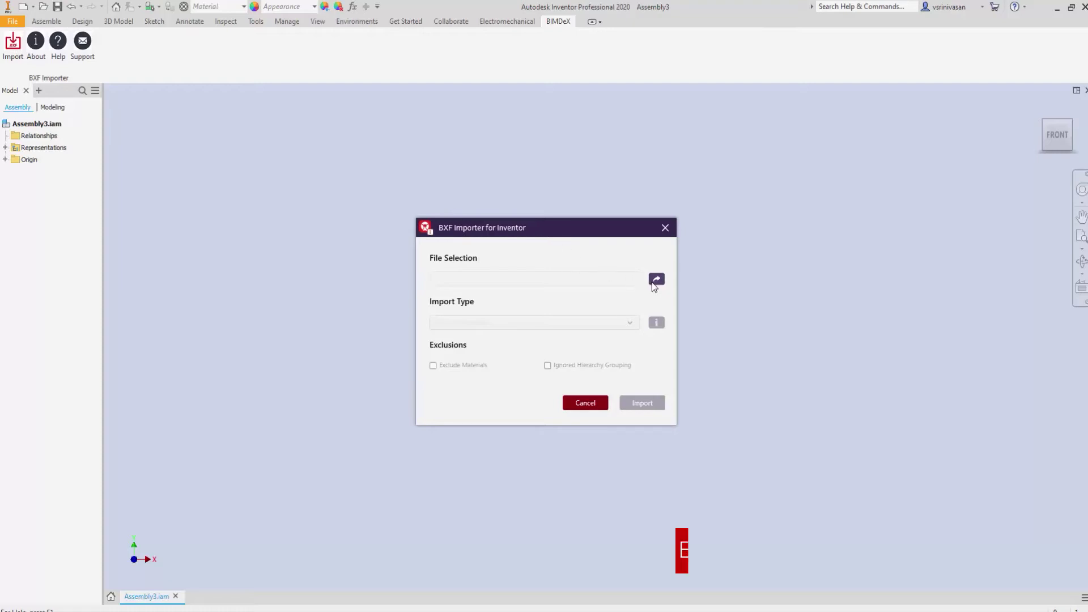
# Load Food_Court_Sample.bxf from Desktop\Demo into the BXF Importer
pyautogui.click(656, 281)
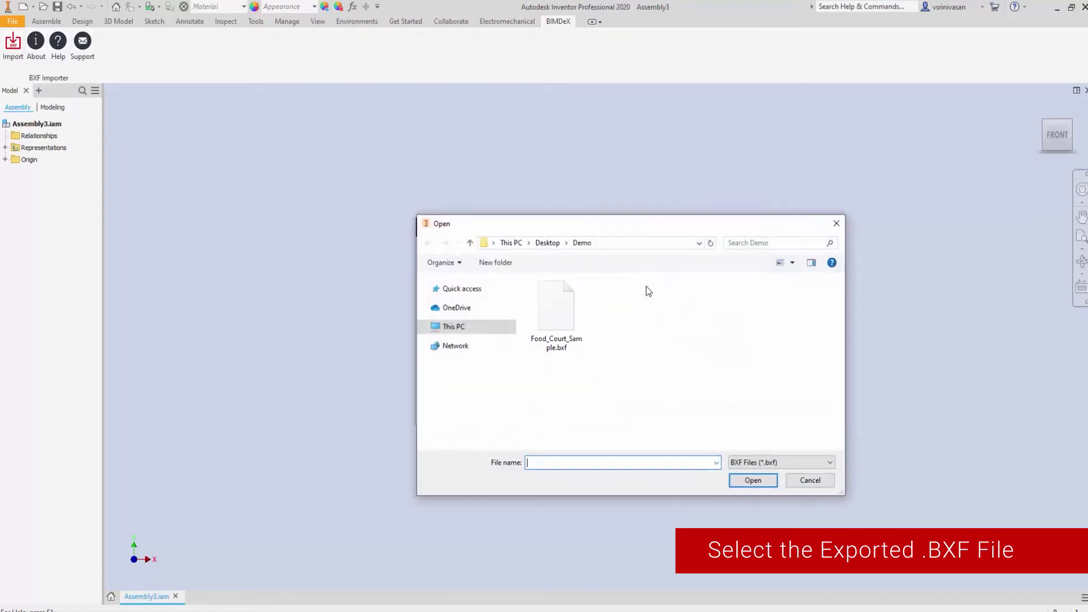
pyautogui.click(571, 331)
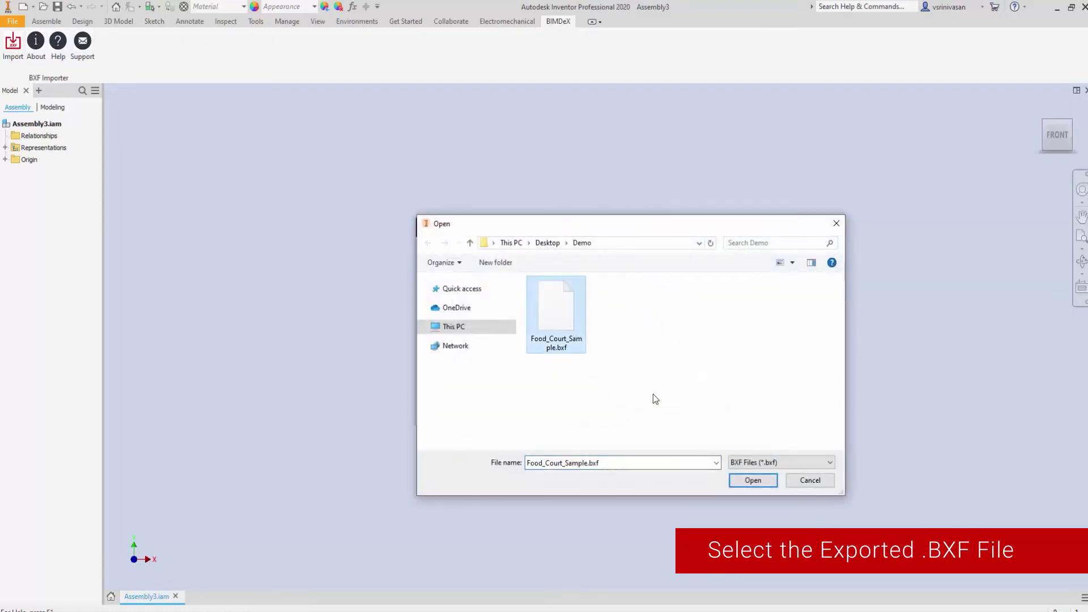
pyautogui.click(740, 481)
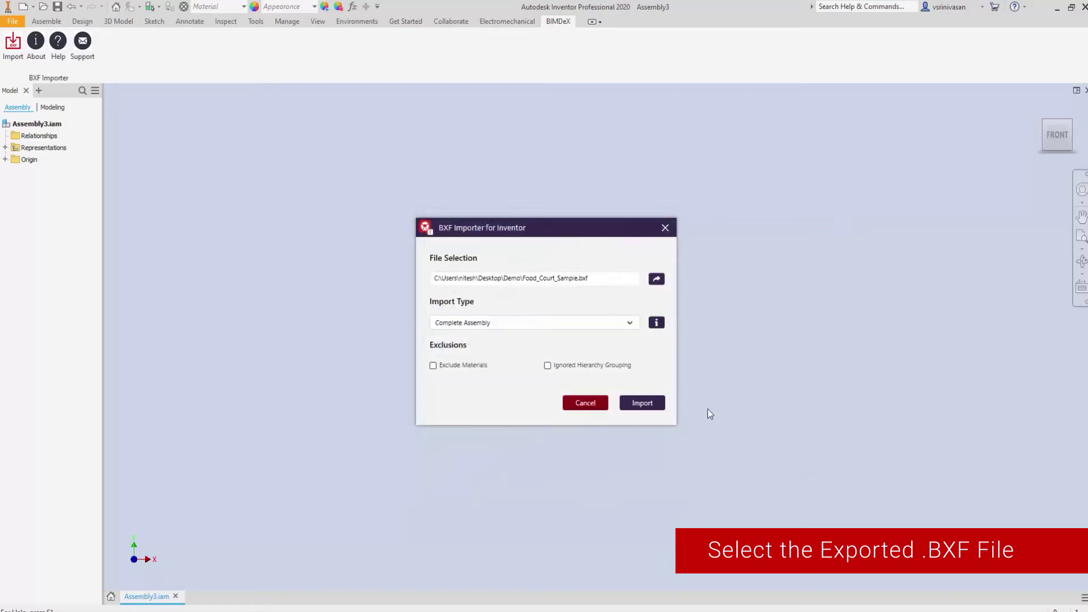
pyautogui.click(656, 328)
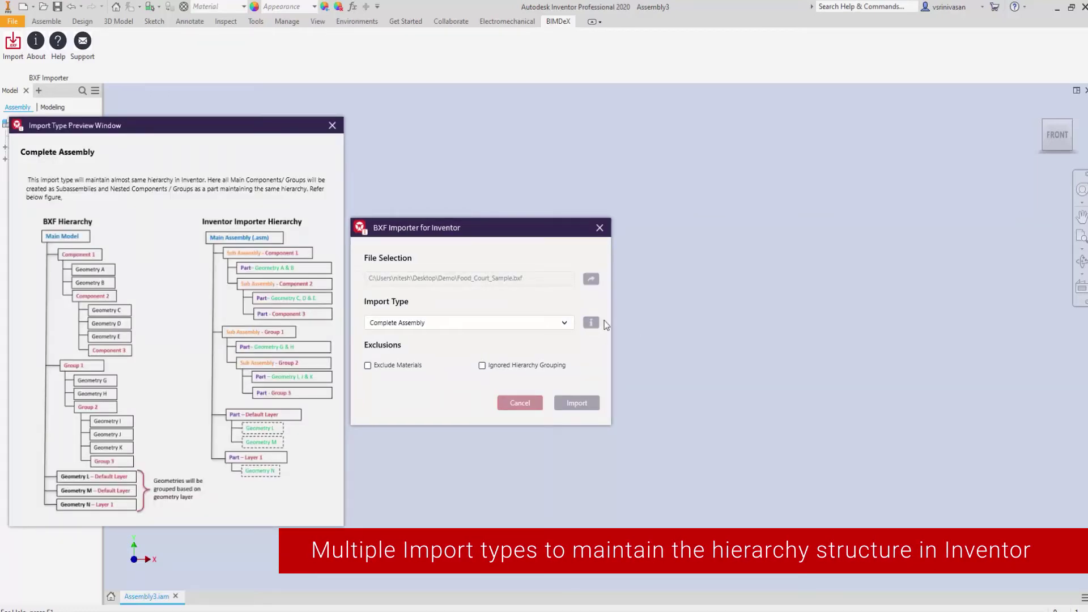
pyautogui.click(465, 323)
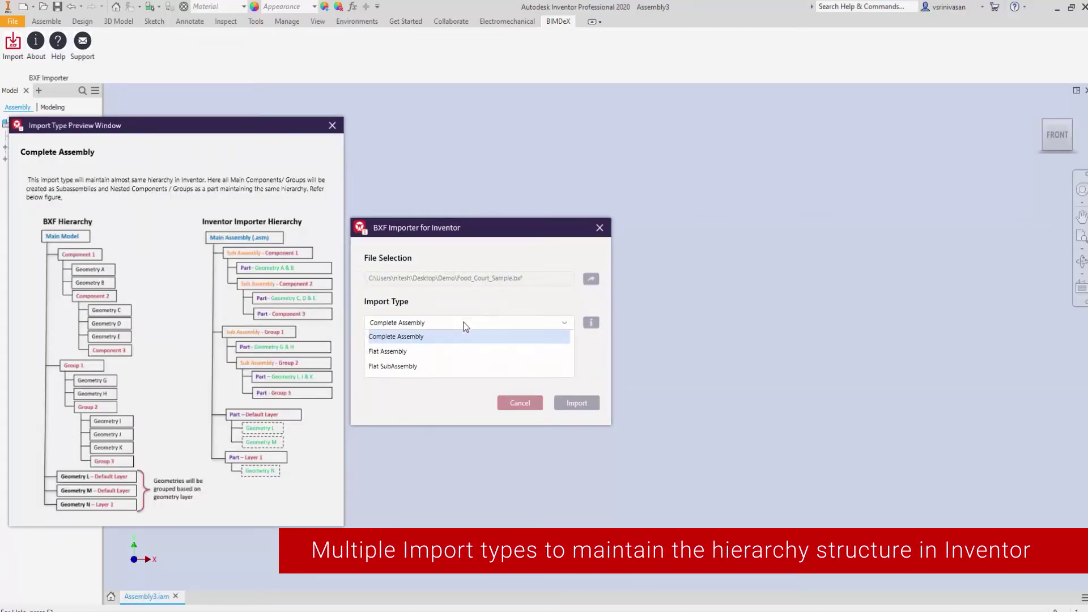
pyautogui.click(417, 362)
pyautogui.click(421, 325)
pyautogui.click(407, 372)
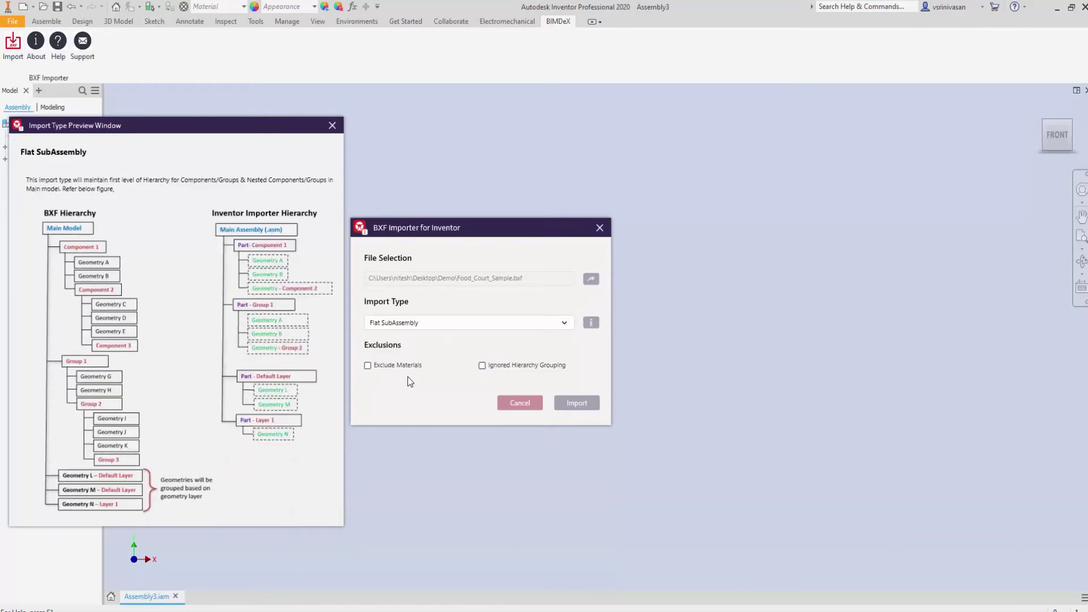
pyautogui.click(406, 322)
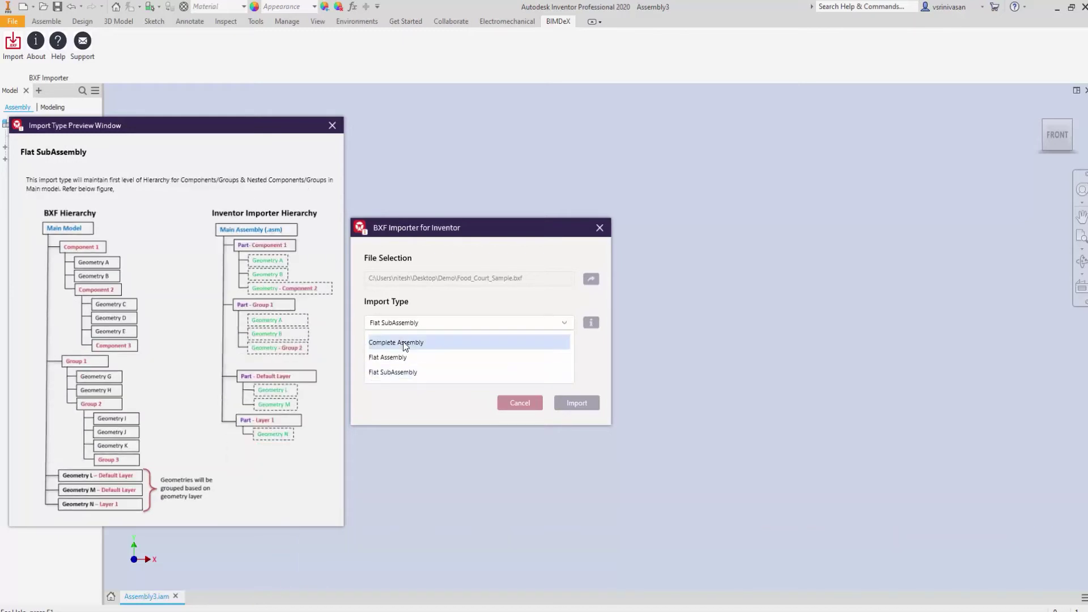
pyautogui.click(403, 341)
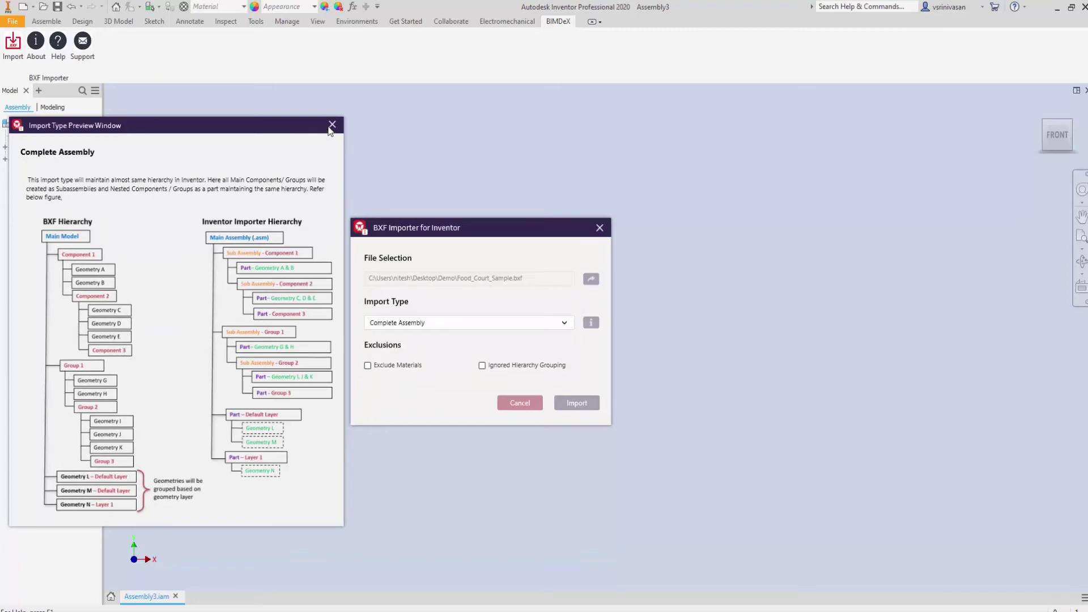
pyautogui.click(330, 126)
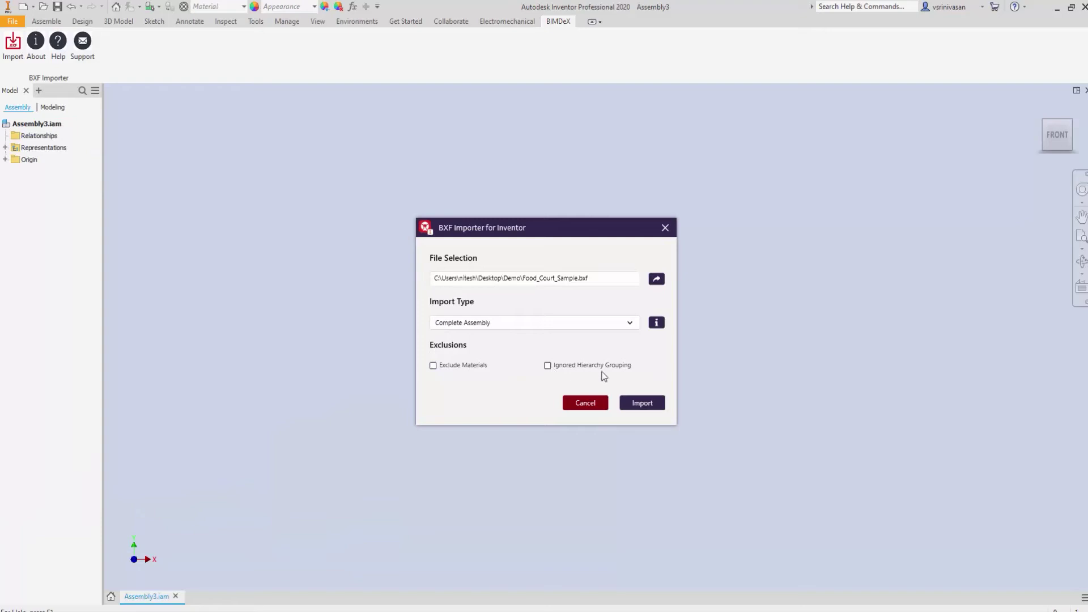
# Import the food court model into Assembly3.iam and dismiss the completion message
pyautogui.click(650, 405)
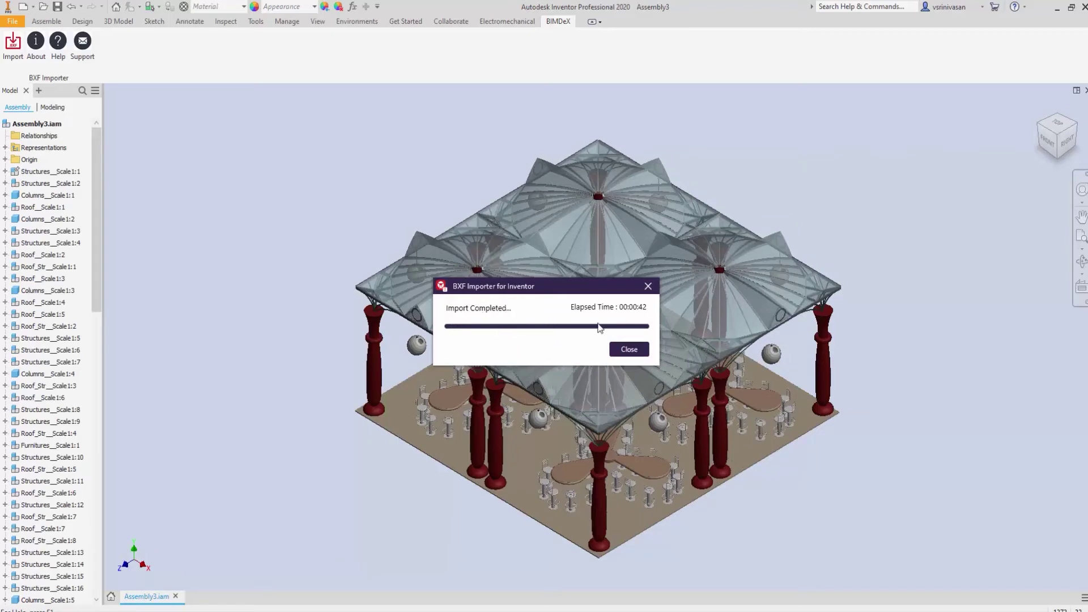
pyautogui.click(629, 349)
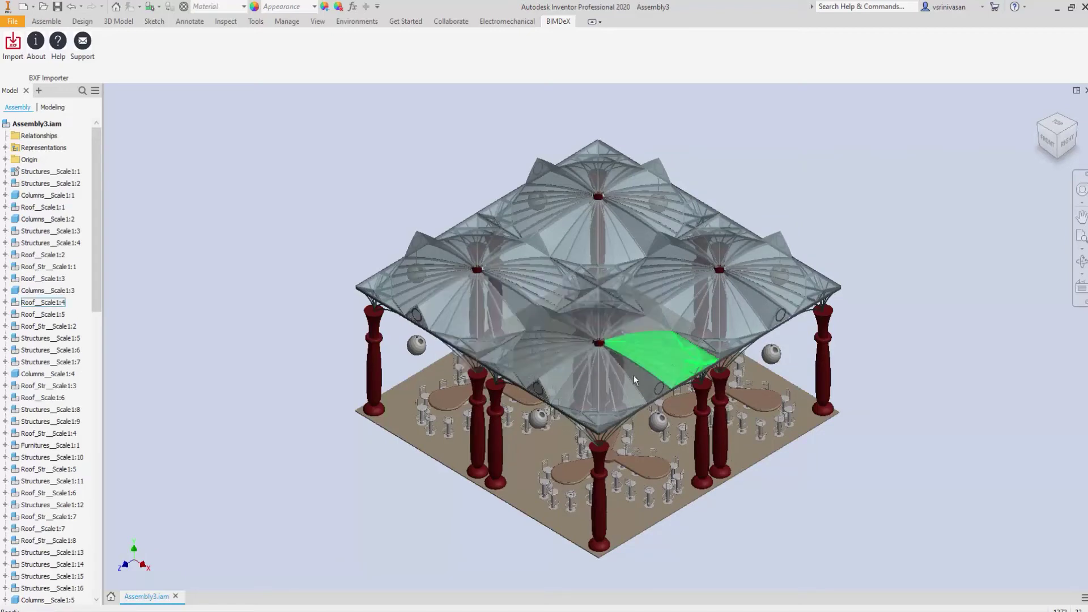
pyautogui.scroll(2, 639, 569)
pyautogui.scroll(-3, 640, 564)
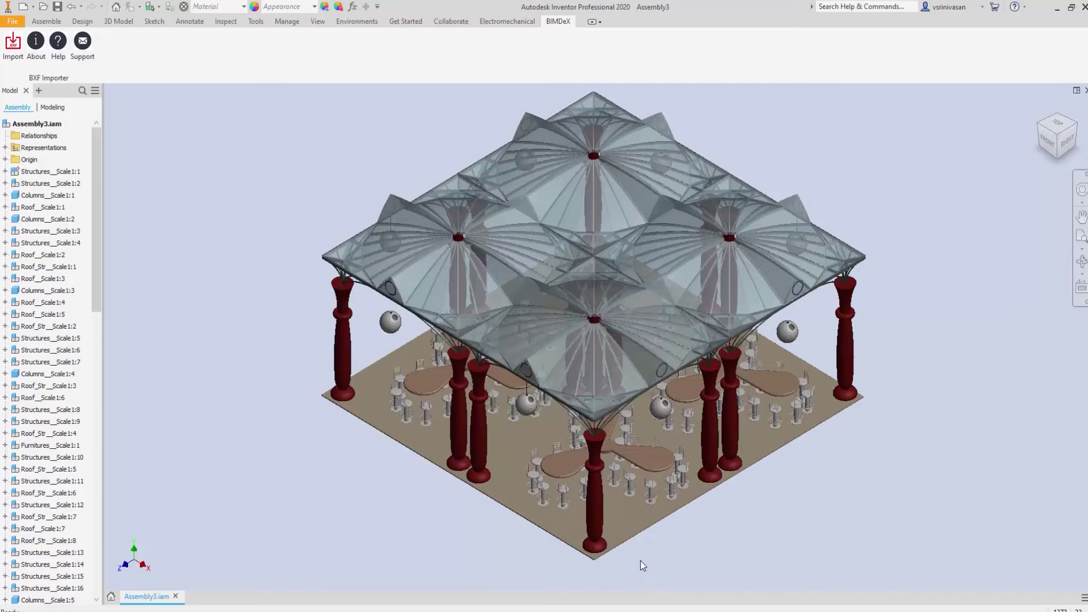
# Orbit the pavilion to a lower perspective and select the Columns component
pyautogui.moveTo(648, 542)
pyautogui.keyDown('shift'); pyautogui.mouseDown(button='middle')
pyautogui.moveTo(724, 522)
pyautogui.moveTo(767, 535)
pyautogui.moveTo(598, 519)
pyautogui.moveTo(505, 527)
pyautogui.moveTo(617, 515)
pyautogui.moveTo(634, 536)
pyautogui.mouseUp(button='middle'); pyautogui.keyUp('shift')
pyautogui.press('Escape')
pyautogui.press('F5')
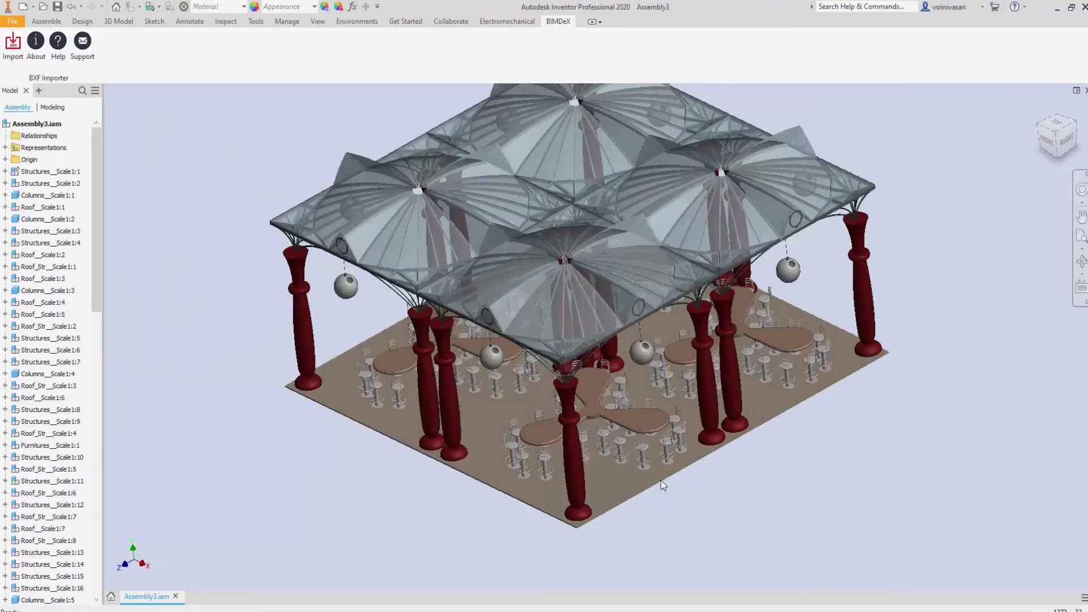
pyautogui.click(51, 196)
pyautogui.click(53, 198)
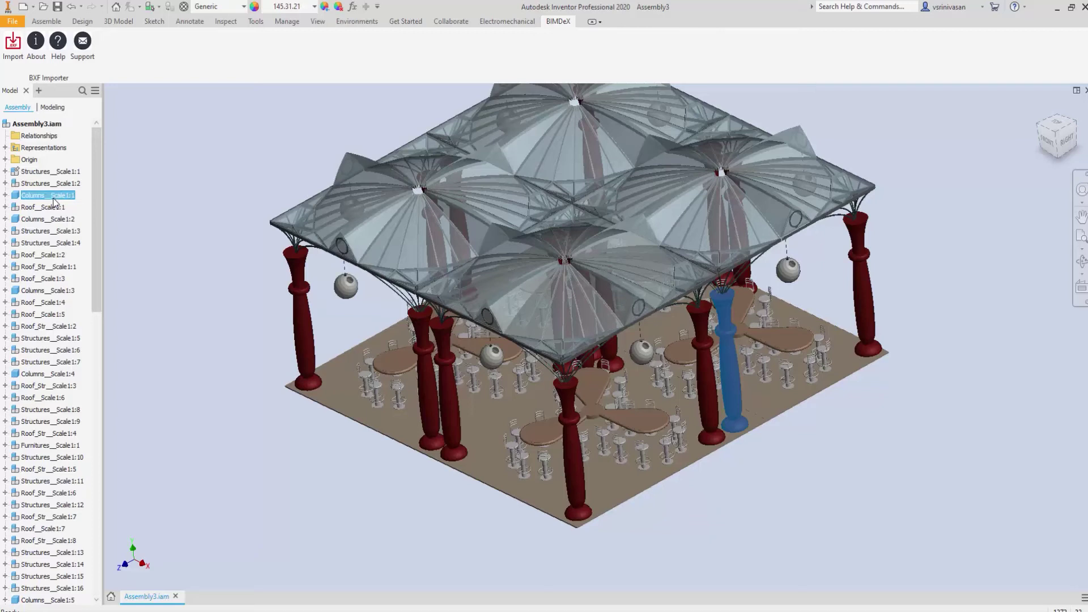
pyautogui.rightClick(53, 198)
pyautogui.click(85, 586)
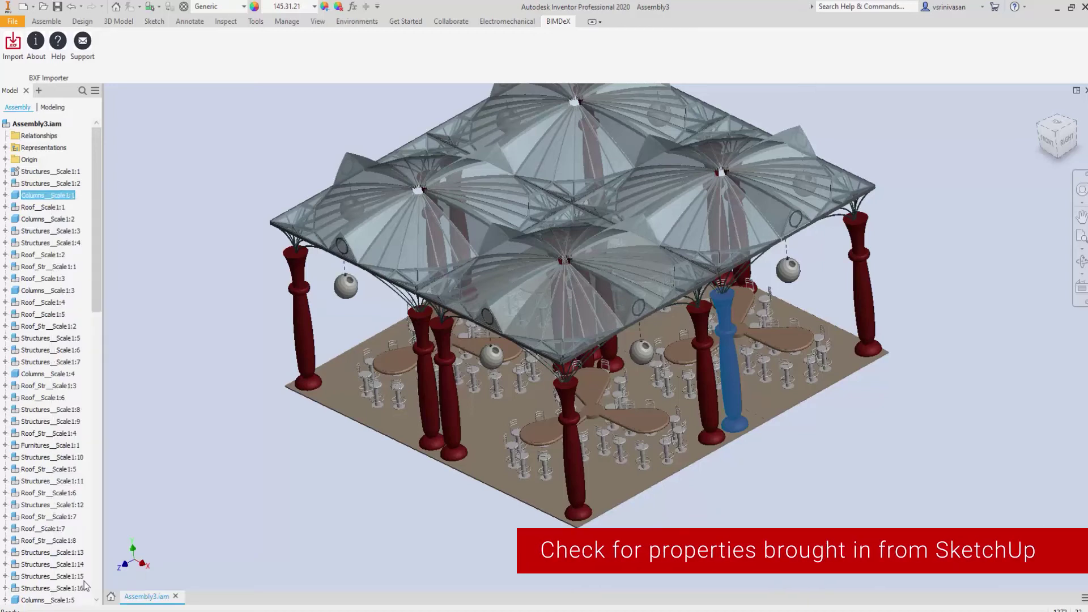
pyautogui.click(435, 106)
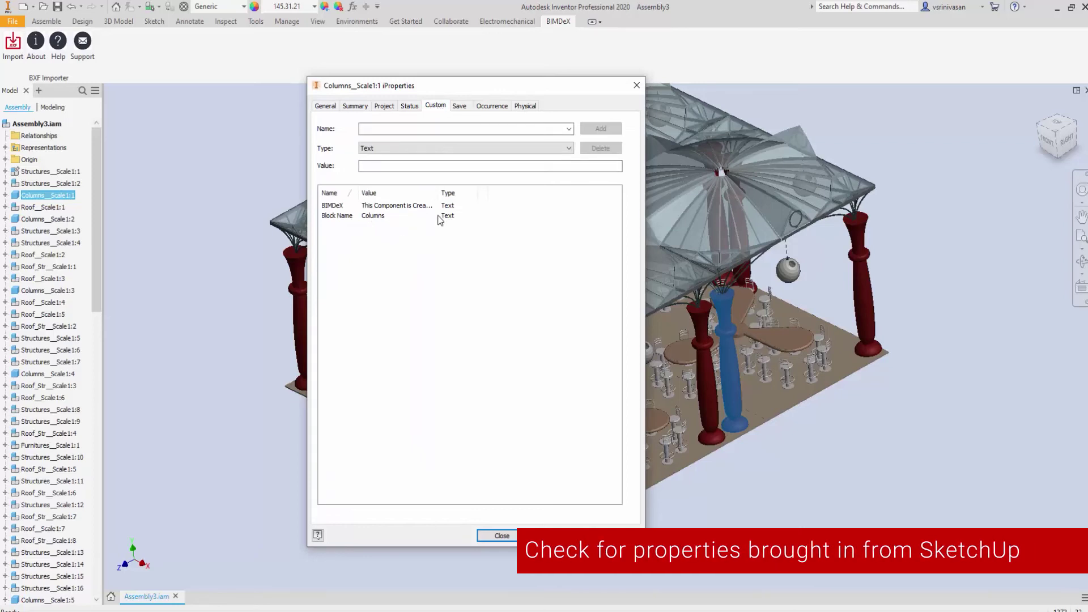
pyautogui.moveTo(438, 193); pyautogui.dragTo(462, 196)
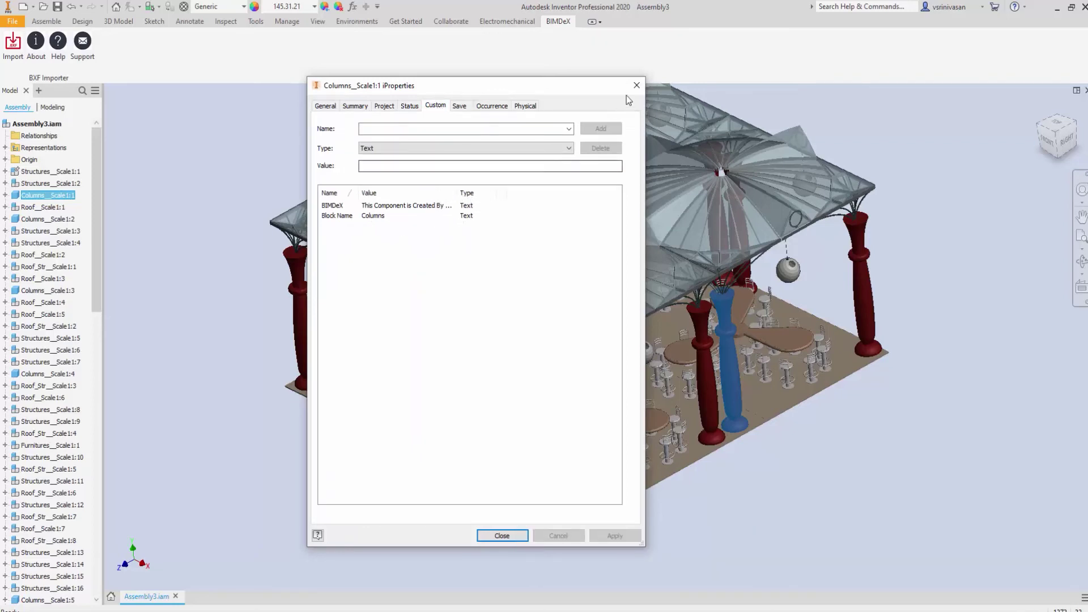
pyautogui.click(635, 86)
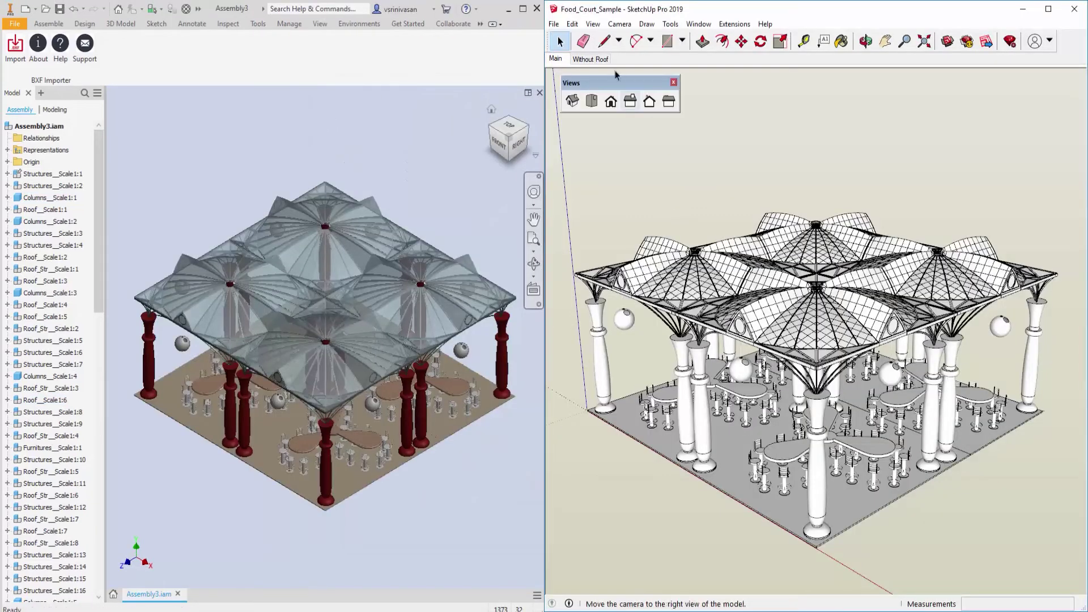
# Show the SketchUp model Shaded With Textures and orbit it to another angle
pyautogui.click(591, 25)
pyautogui.moveTo(617, 192)
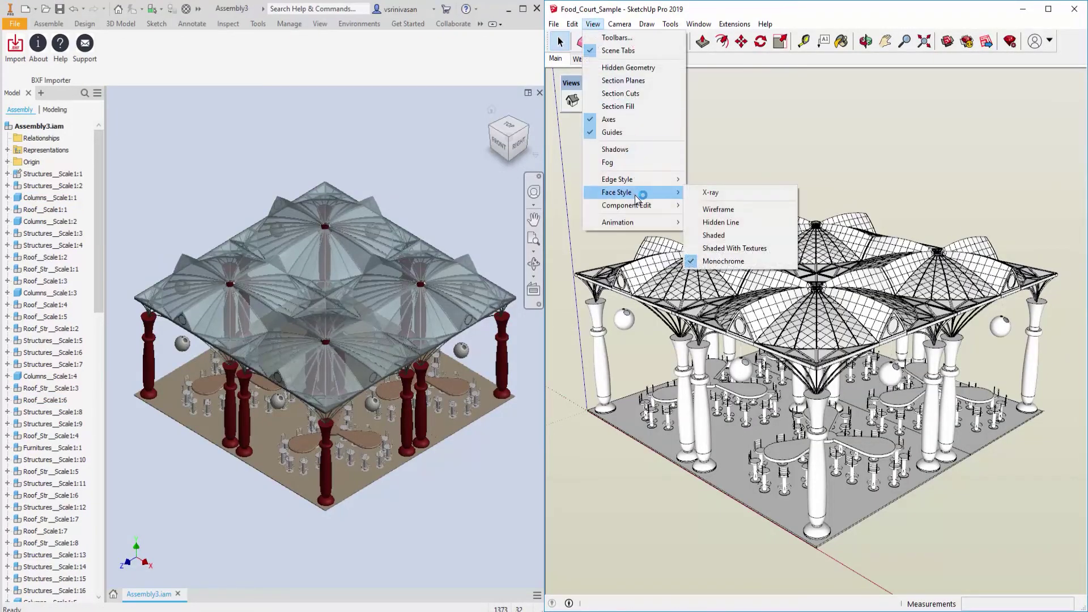
pyautogui.click(715, 248)
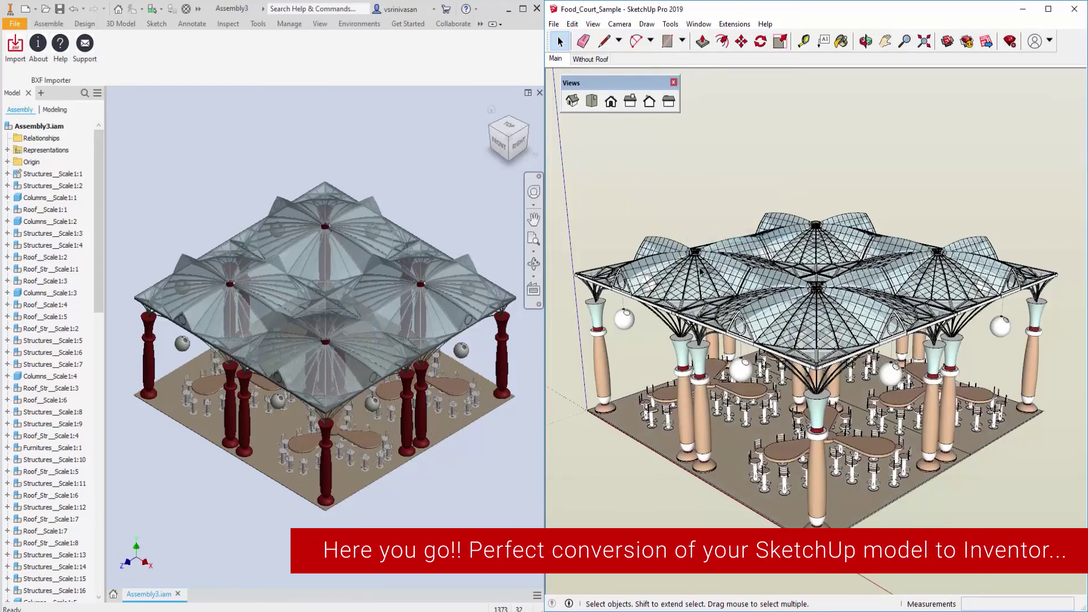
pyautogui.moveTo(755, 194)
pyautogui.mouseDown(button='middle')
pyautogui.moveTo(787, 312)
pyautogui.moveTo(611, 156)
pyautogui.moveTo(656, 171)
pyautogui.mouseUp(button='middle')
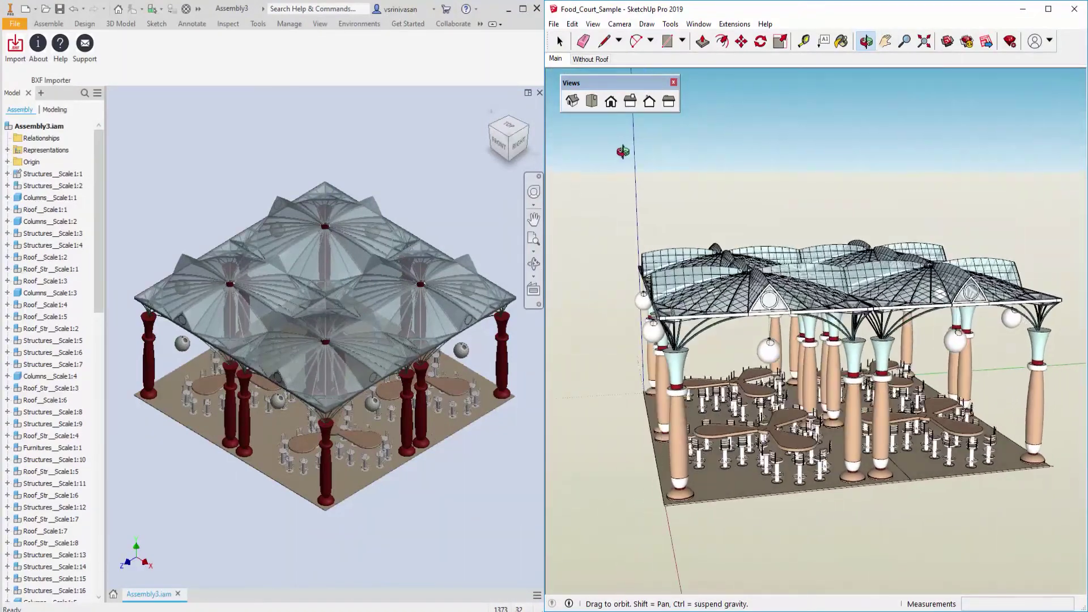
pyautogui.click(482, 188)
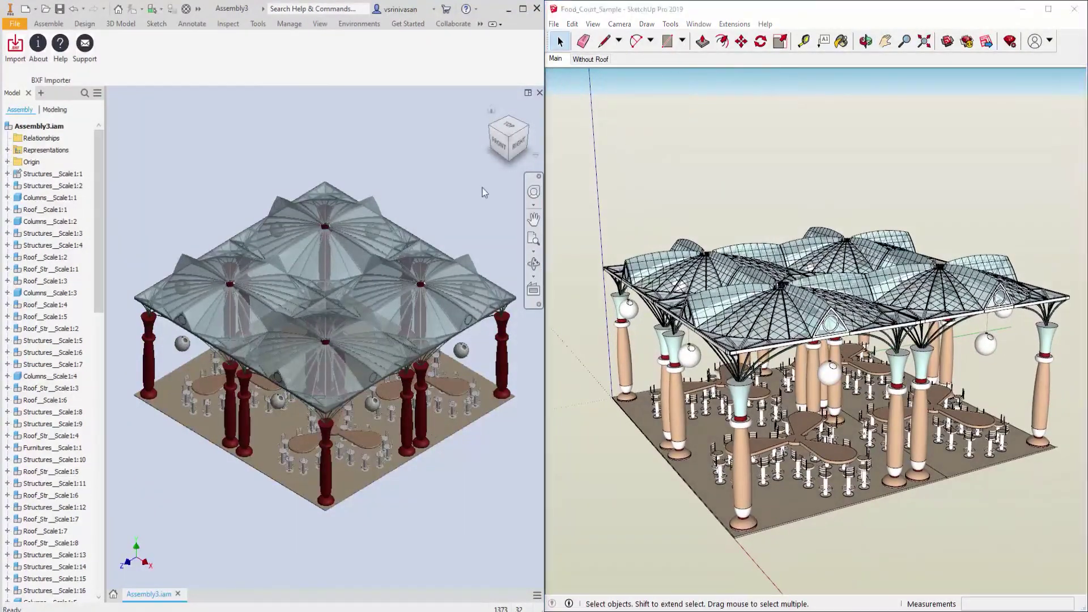
# Compare Front and isometric Home views of the SketchUp and Inventor models side by side
pyautogui.click(503, 145)
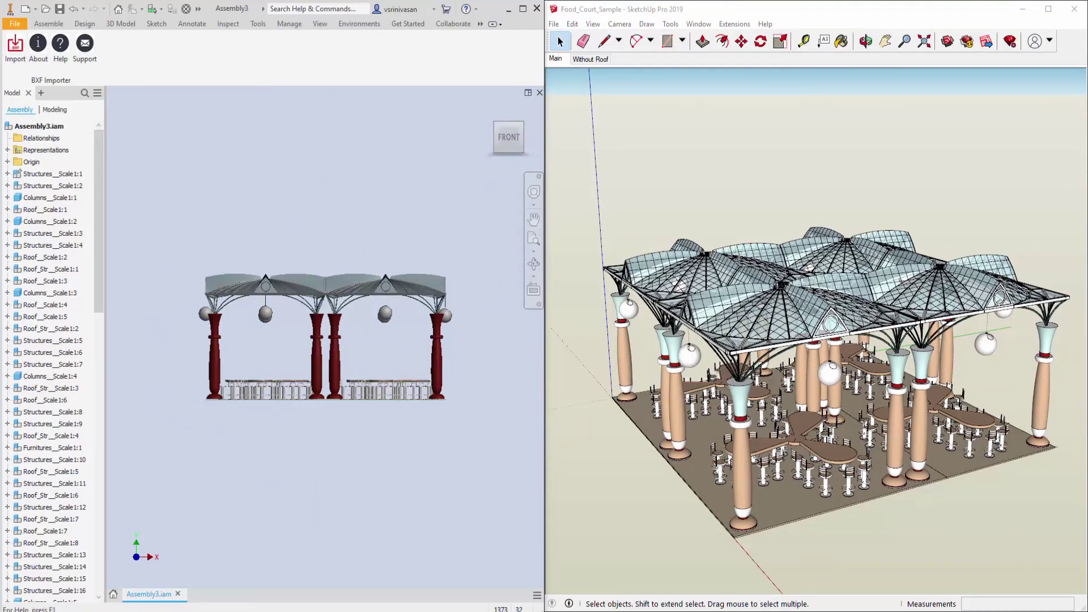
pyautogui.scroll(1, 390, 347)
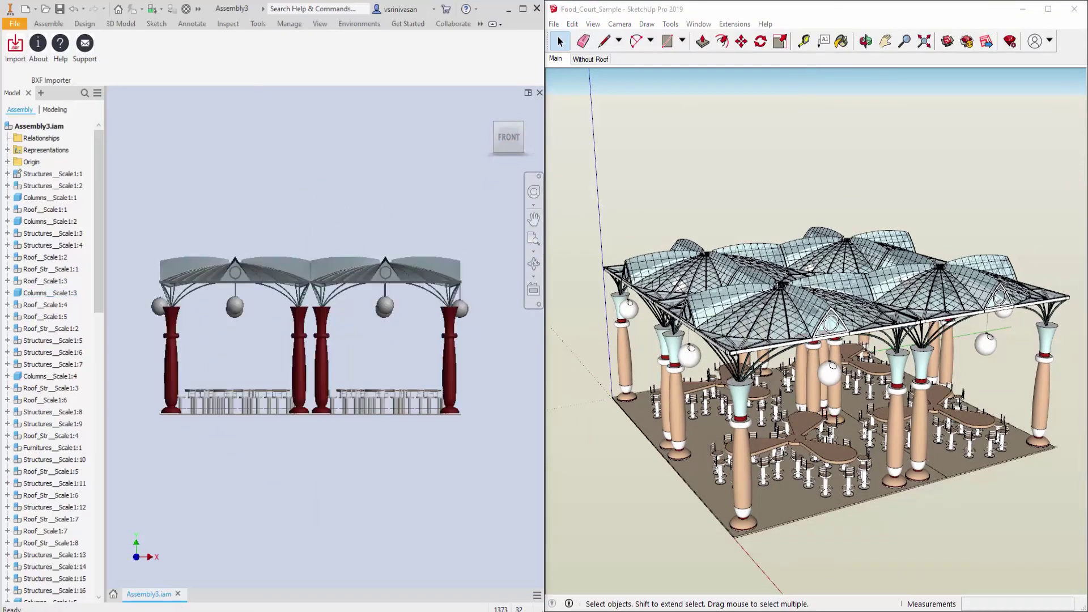
pyautogui.click(610, 108)
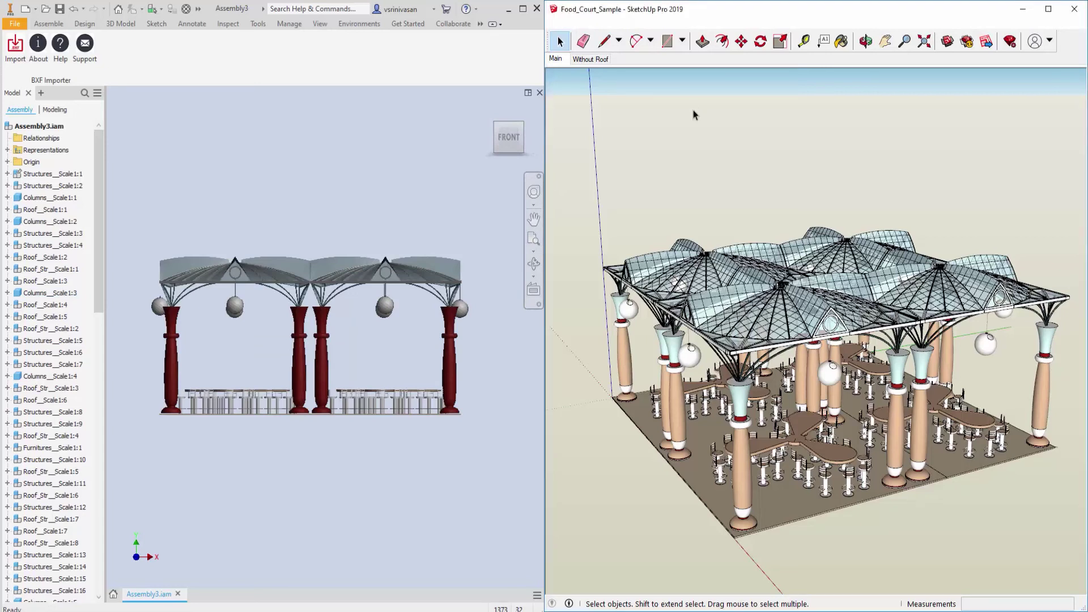
pyautogui.click(610, 104)
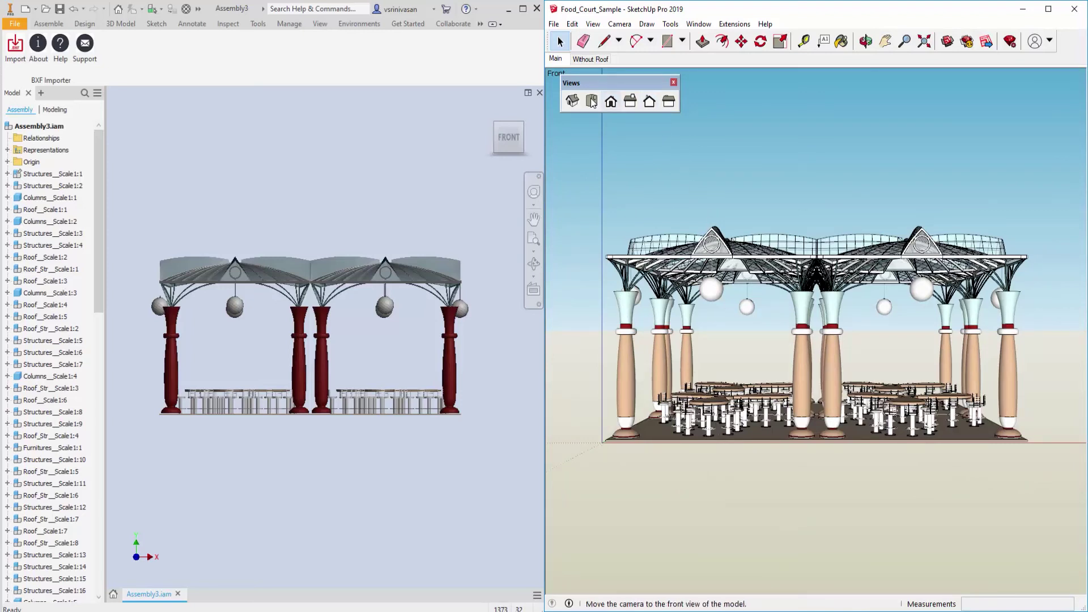
pyautogui.click(572, 101)
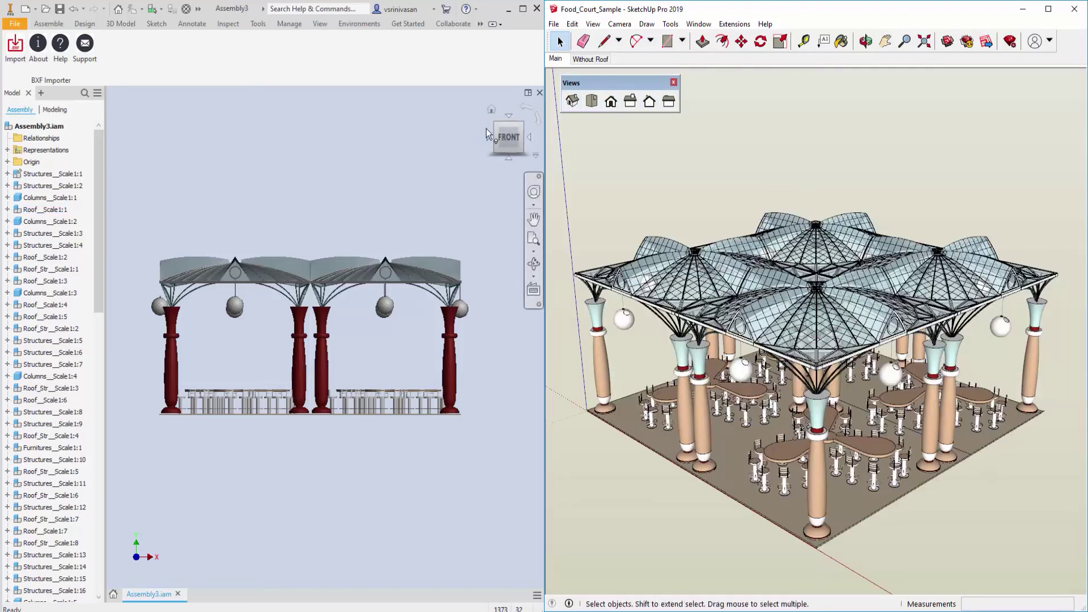
pyautogui.click(490, 114)
pyautogui.click(490, 113)
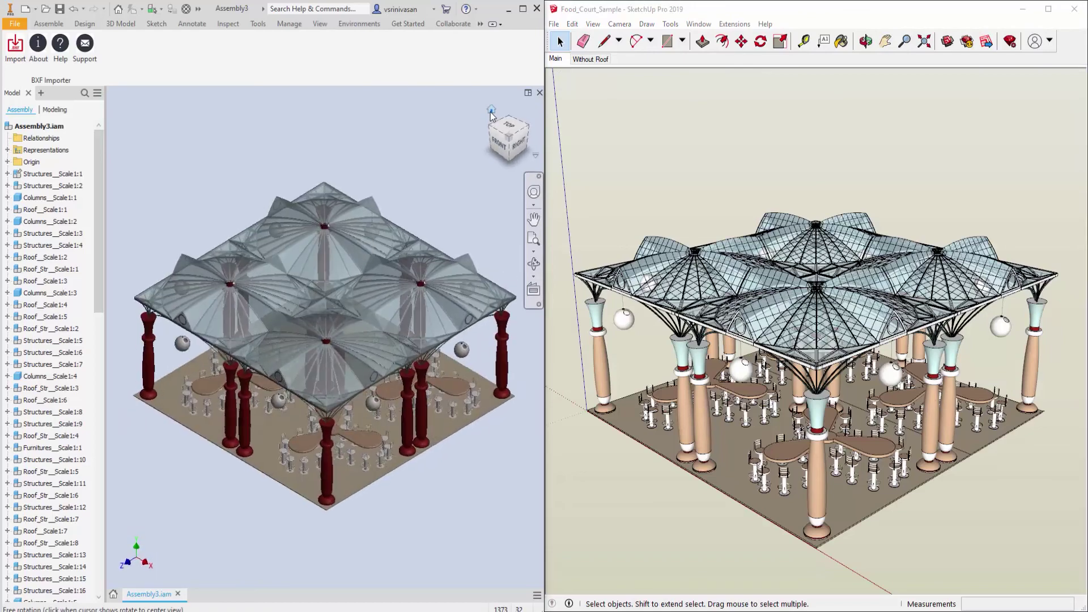